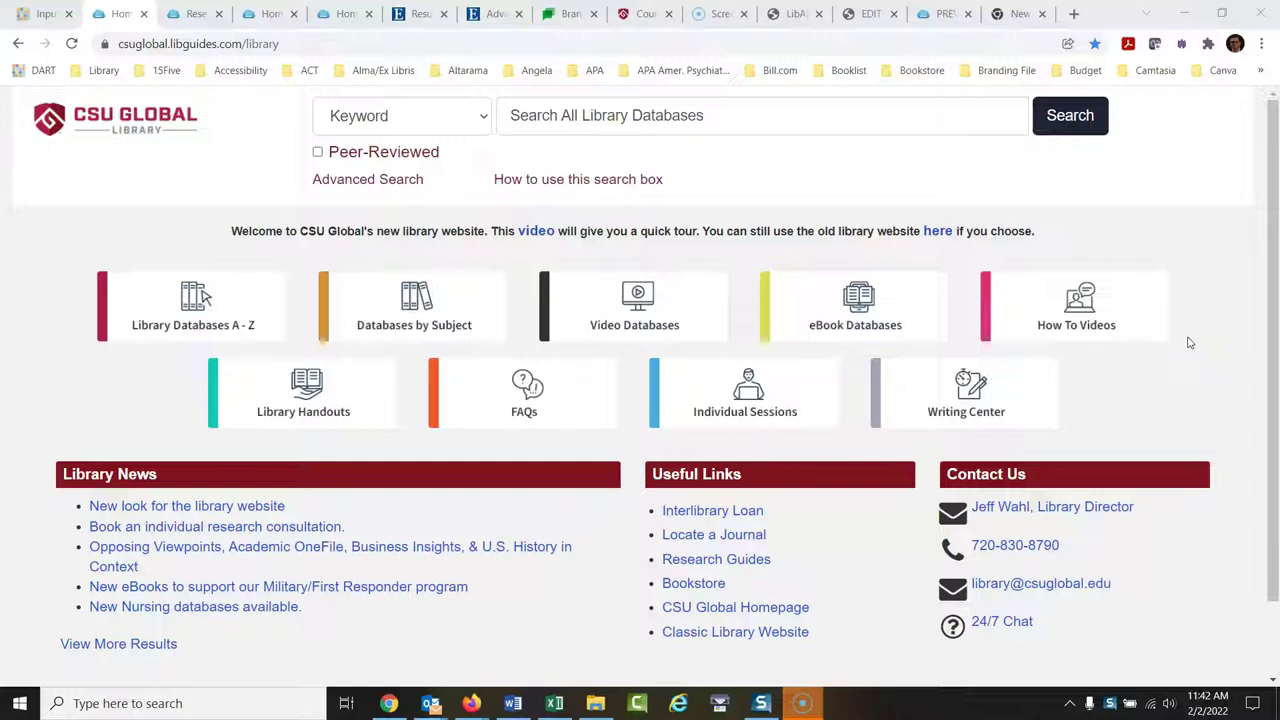
Filter the Library Databases A-Z list to titles starting with N and scroll to Nexis Uni.
left_click(238, 320)
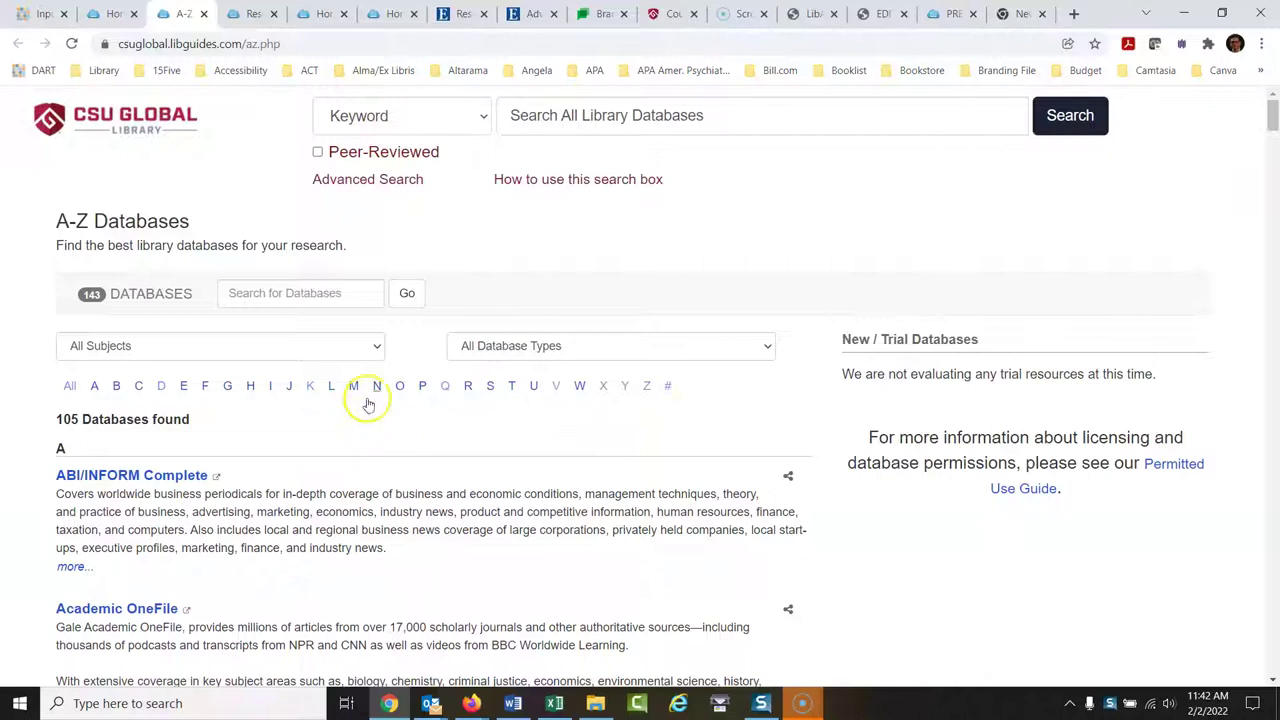
left_click(377, 386)
left_click(909, 388)
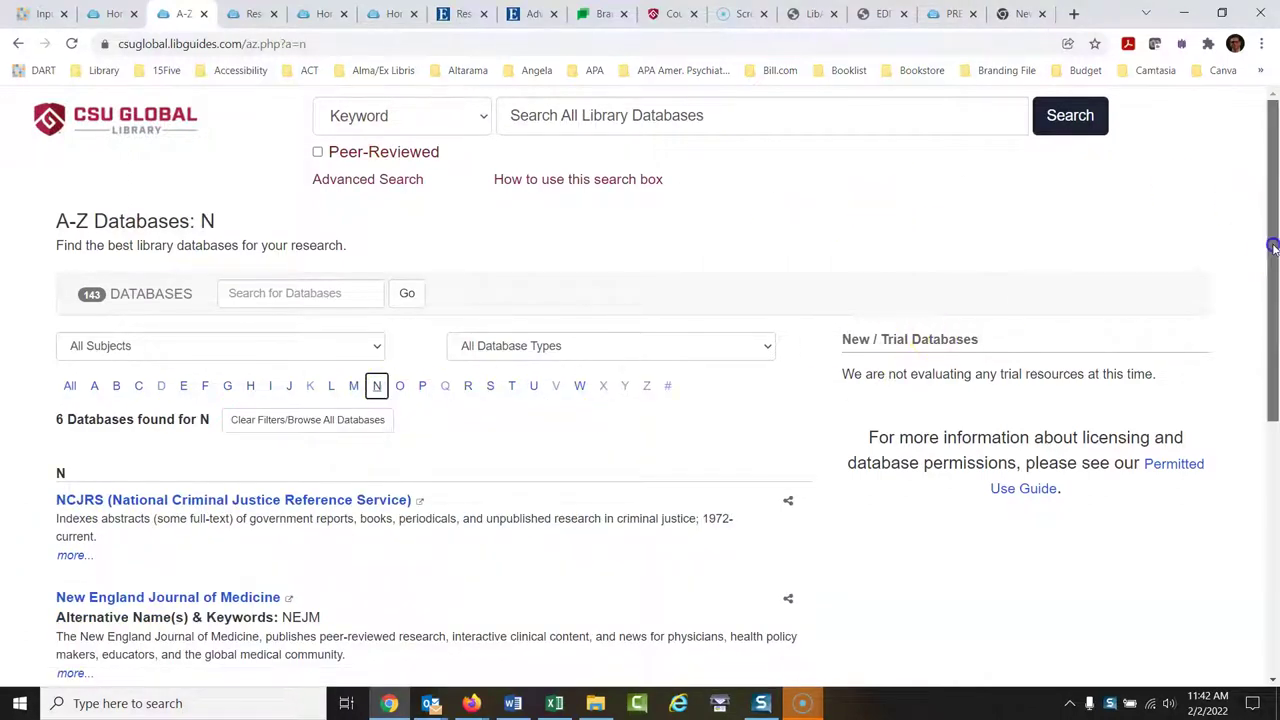
left_click_drag(1276, 258, 1276, 412)
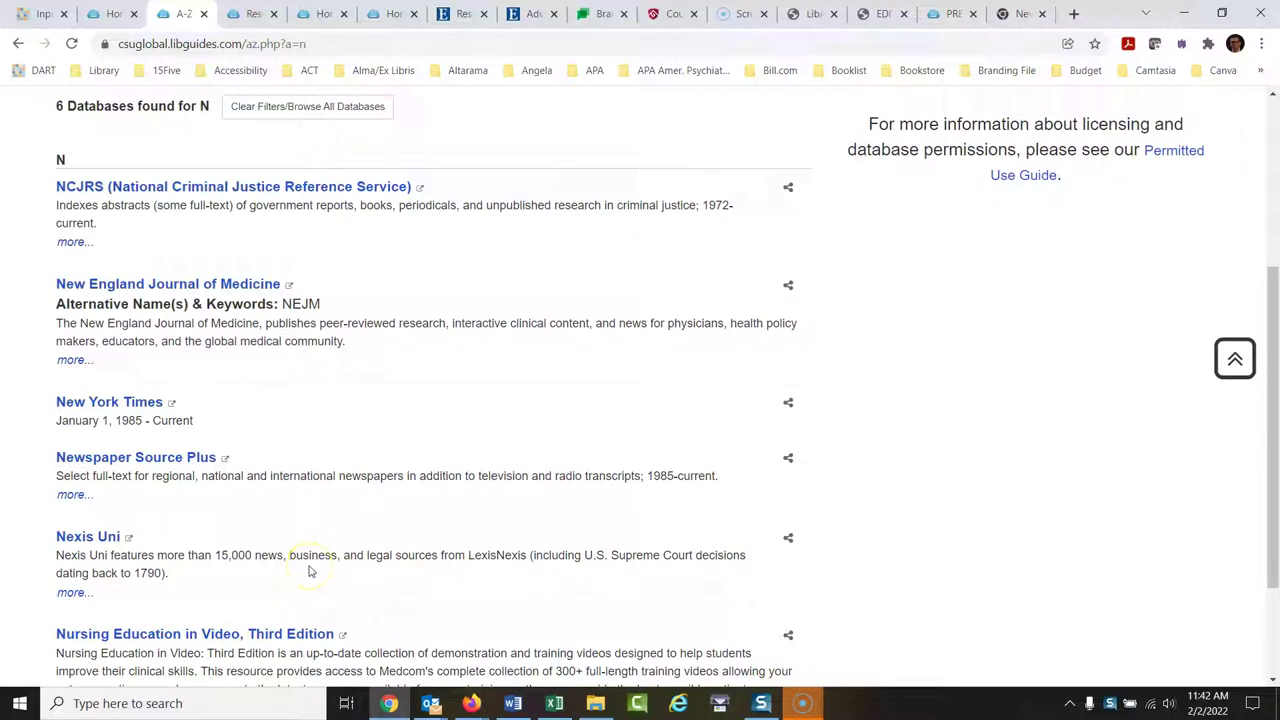
Open Nexis Uni and set up a Federal Cases guided search for "search warrant".
left_click(85, 538)
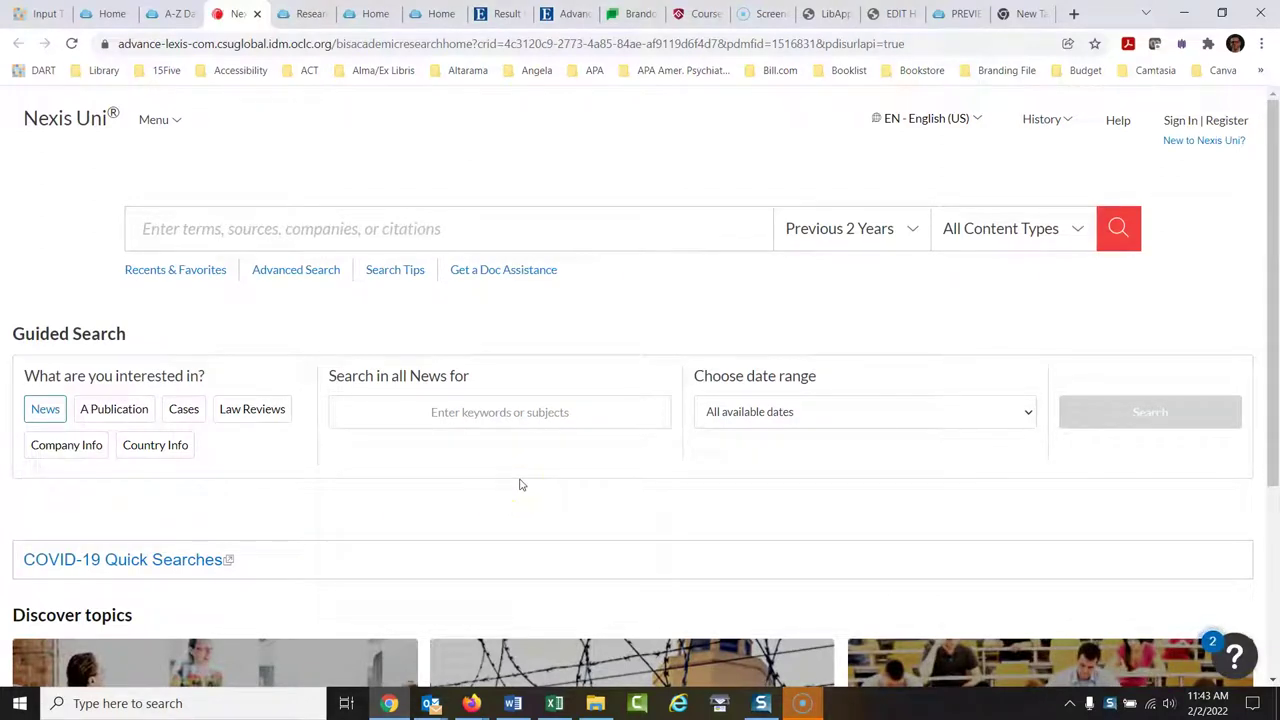
left_click(193, 420)
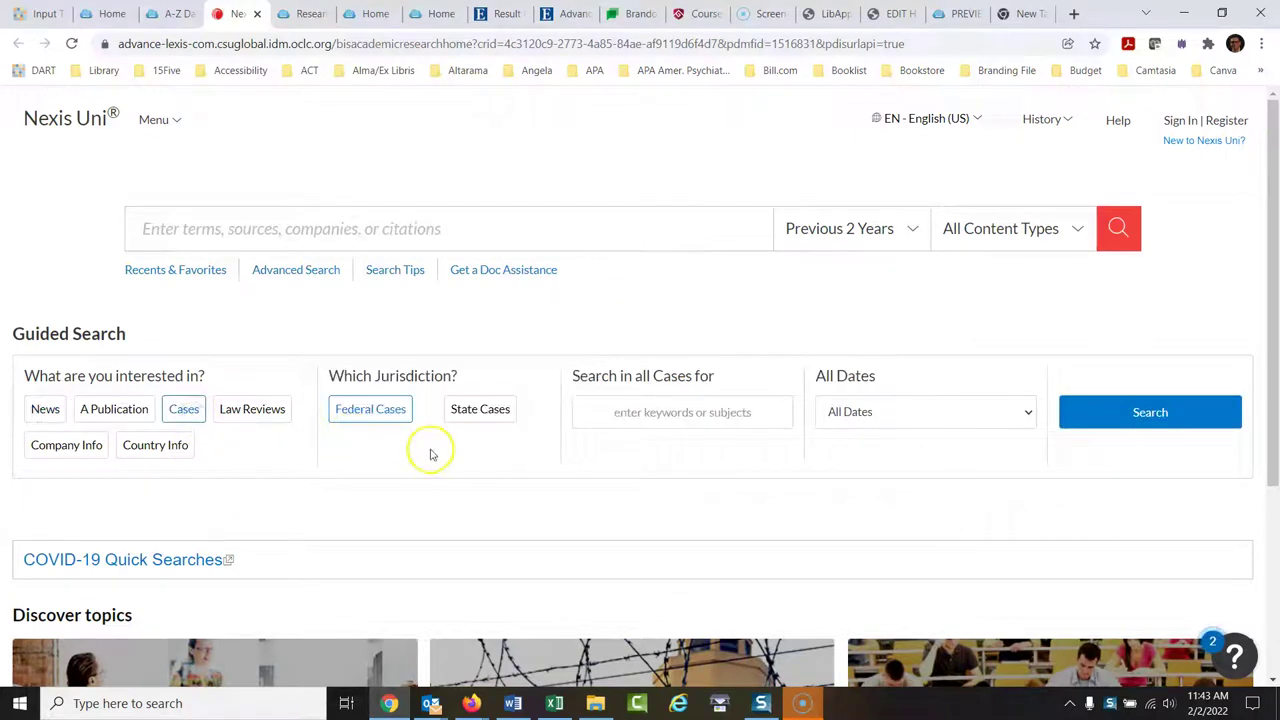
left_click(393, 412)
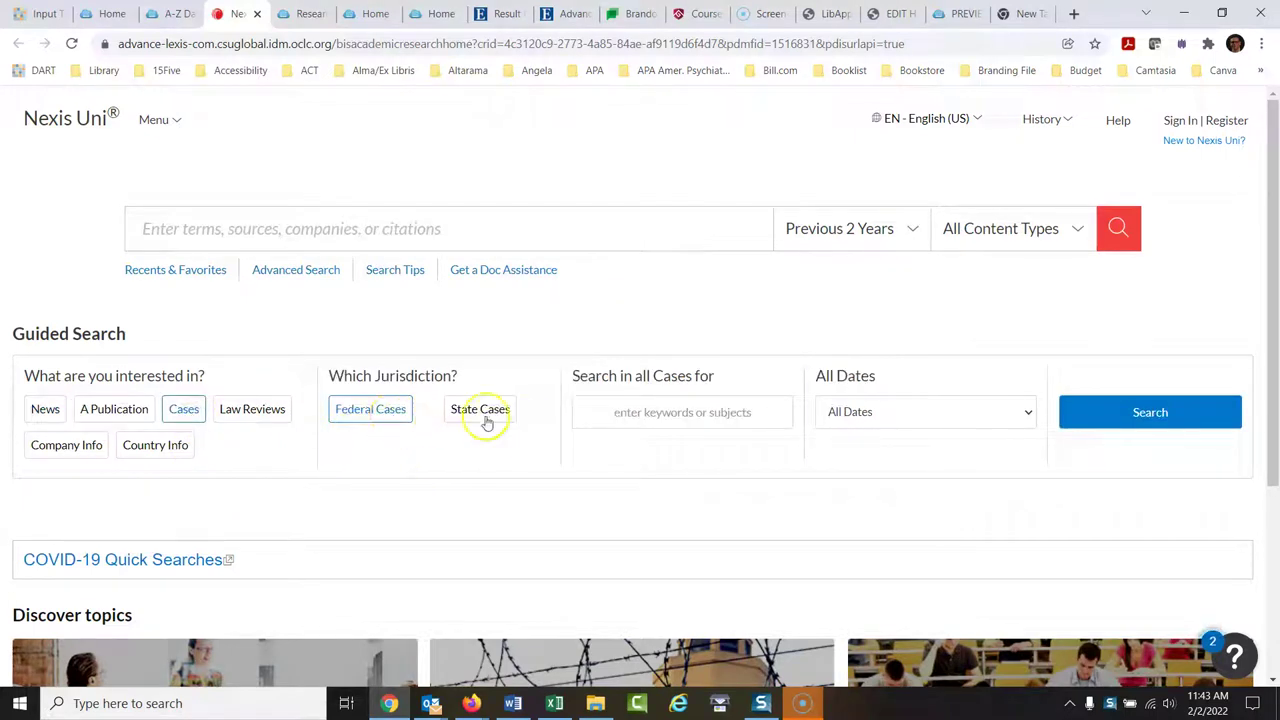
left_click(684, 417)
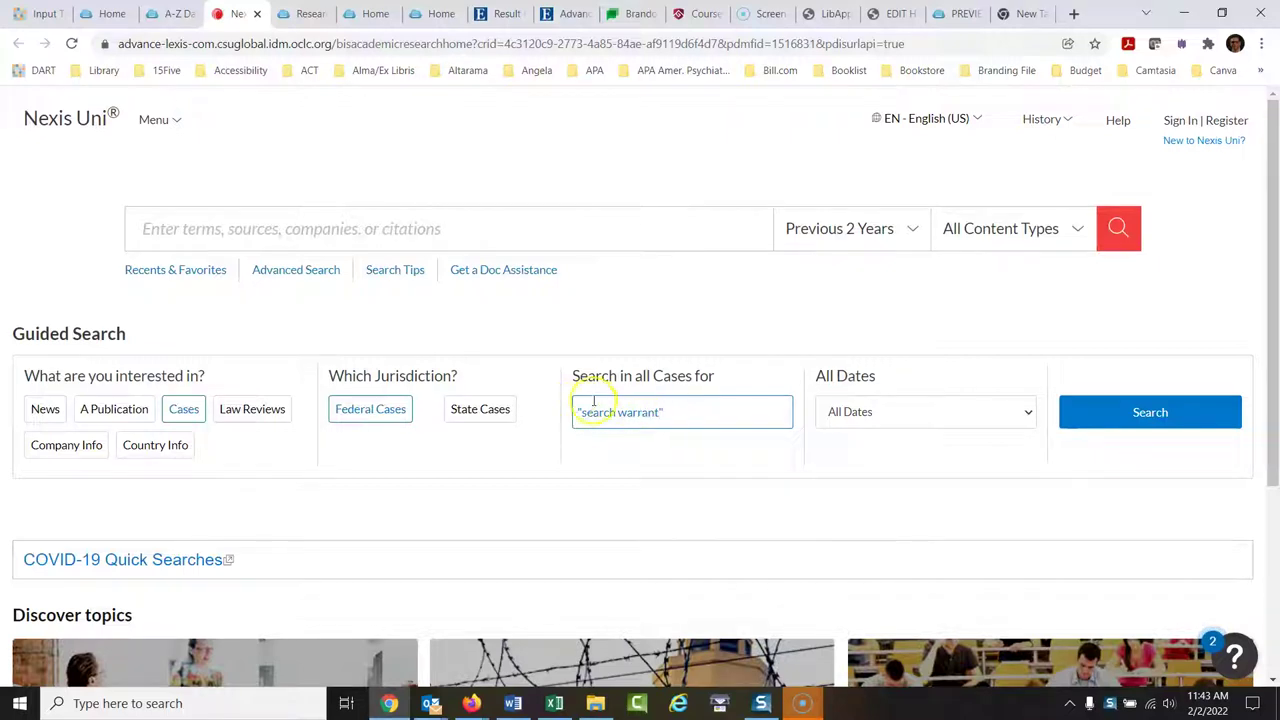
Limit the date range to Five Years and run the federal case search.
left_click(1030, 414)
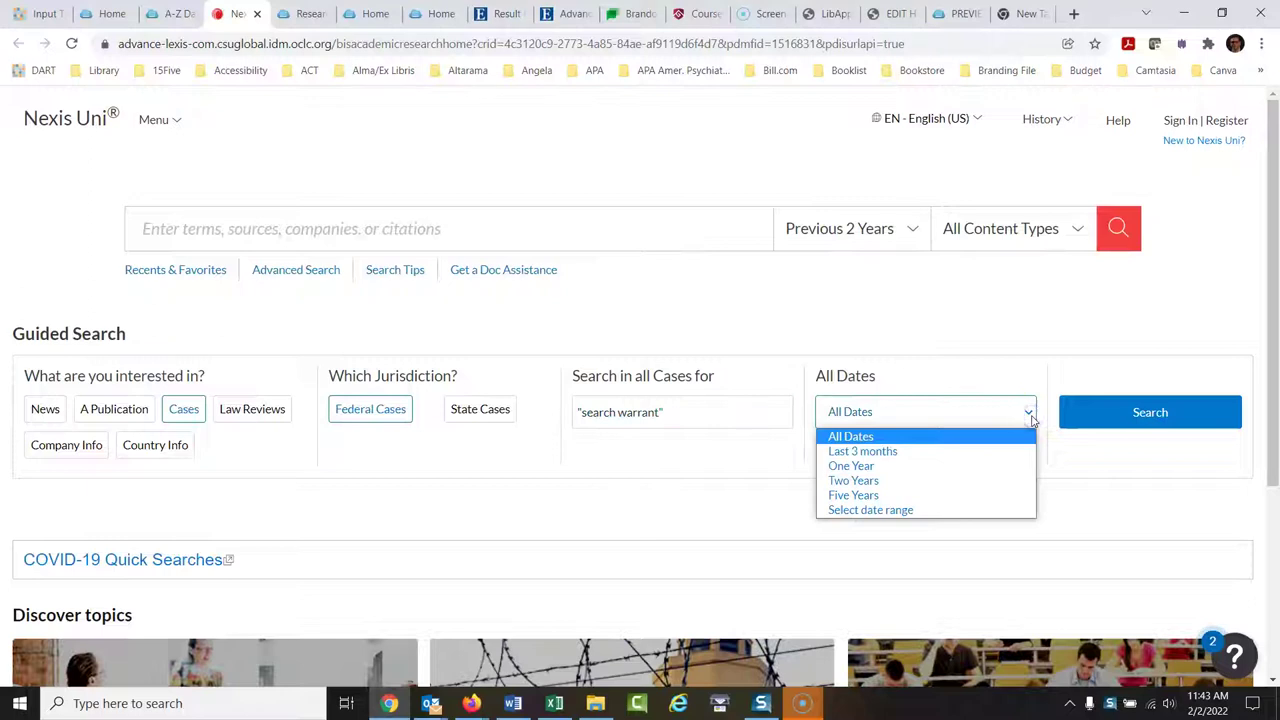
left_click(922, 499)
left_click(1030, 416)
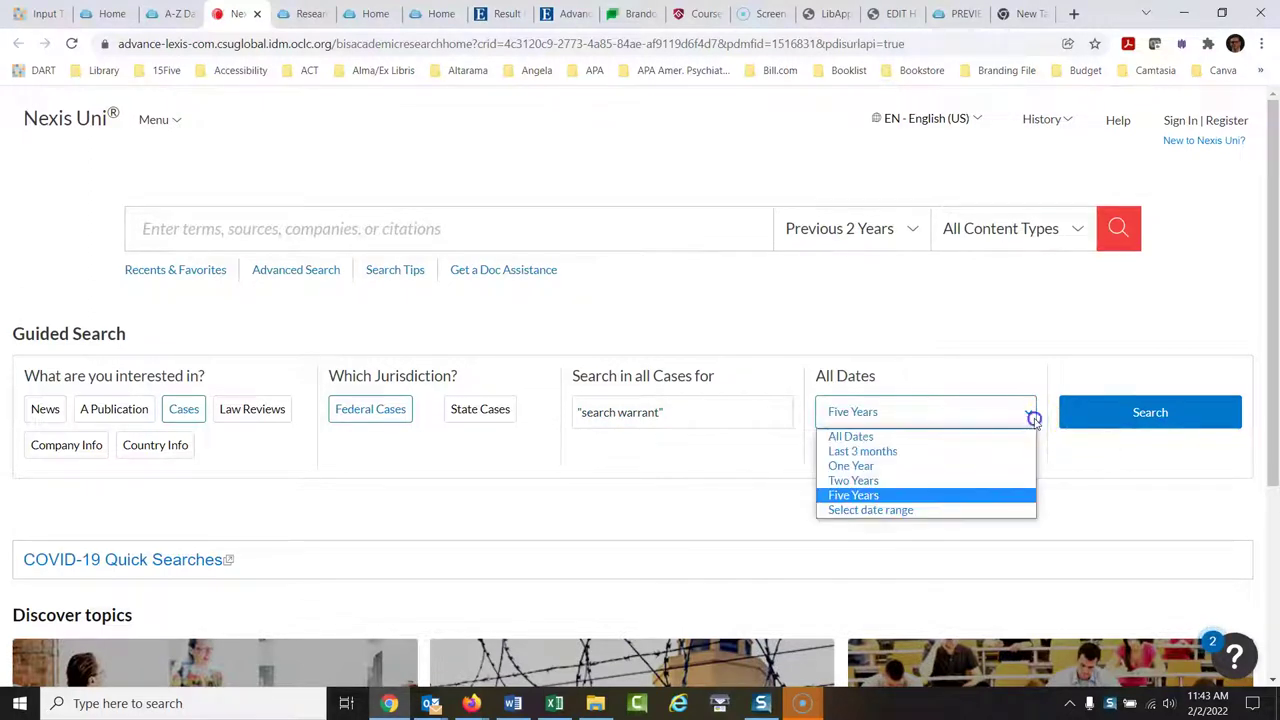
left_click(940, 500)
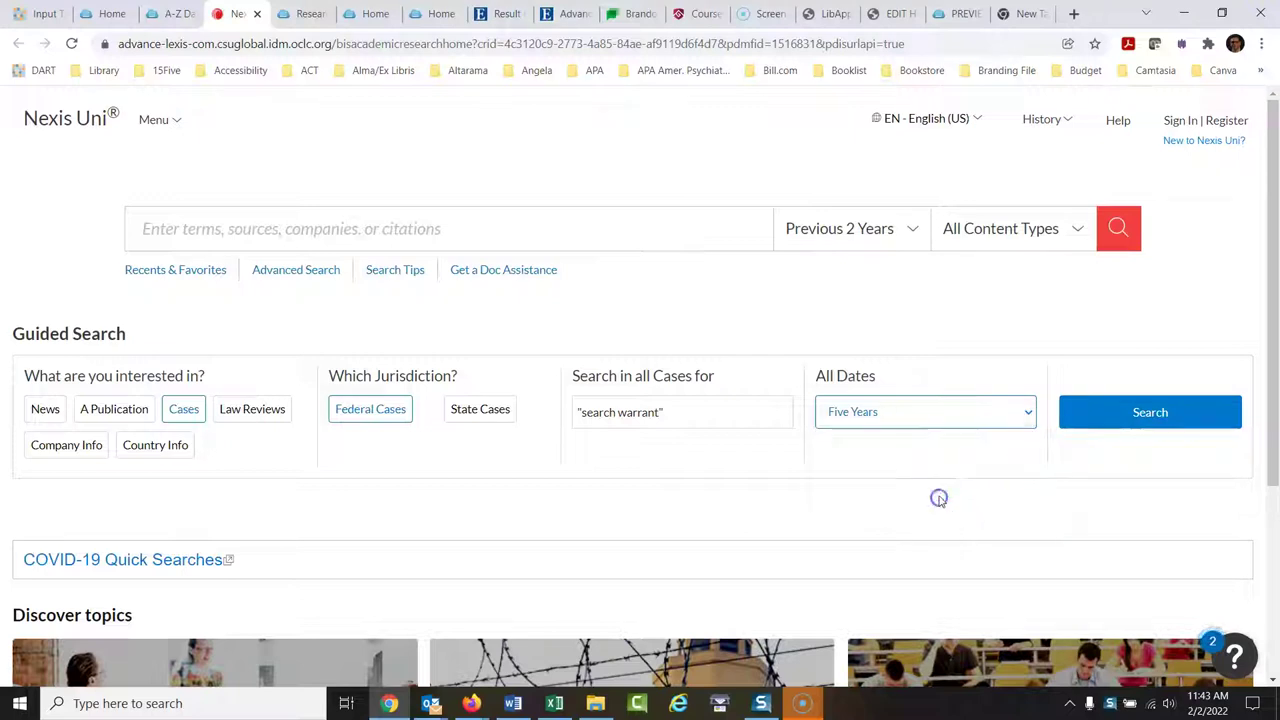
left_click(1170, 418)
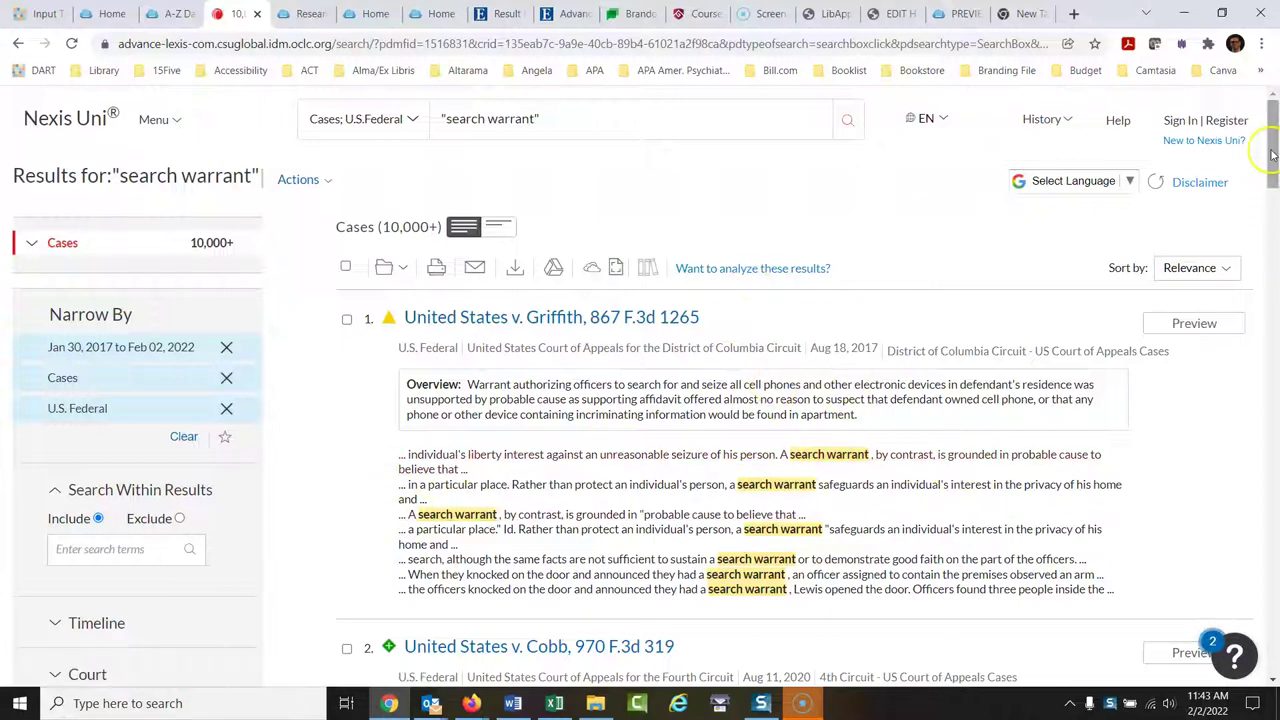
Filter the federal results by Court to the 9th Circuit, leaving 2,600 cases.
left_click_drag(1274, 148, 1274, 172)
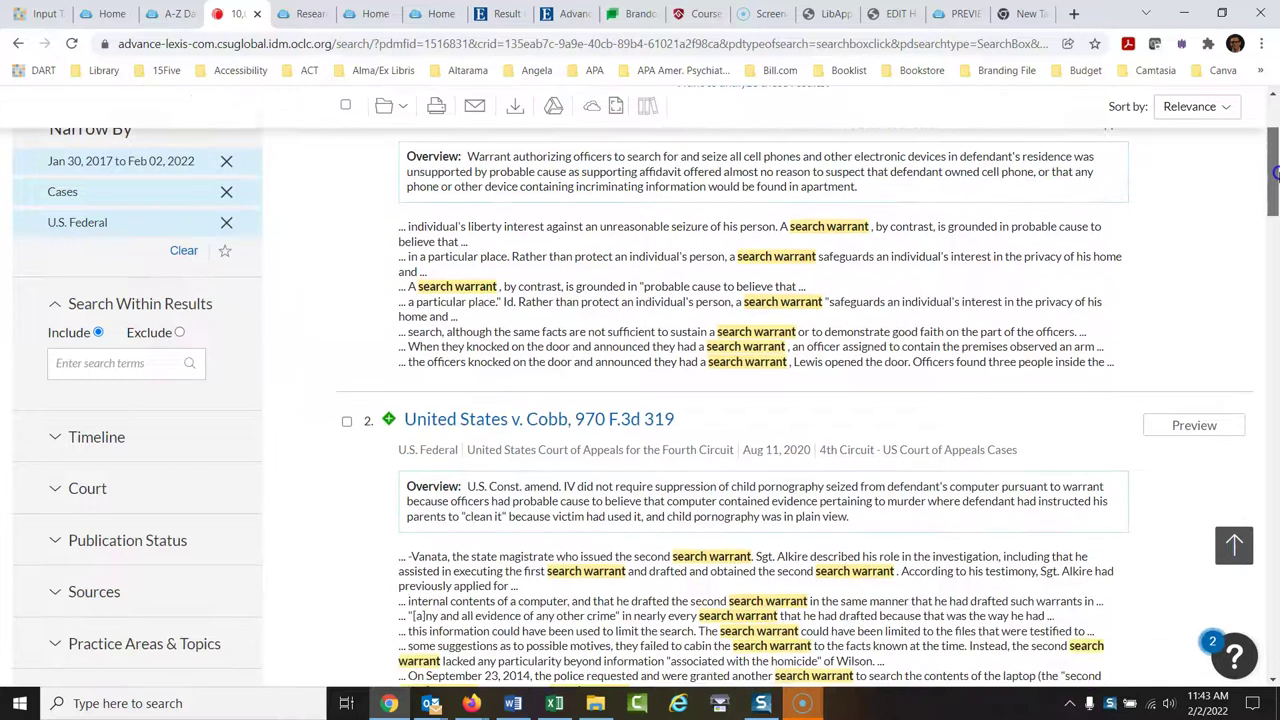
left_click(60, 490)
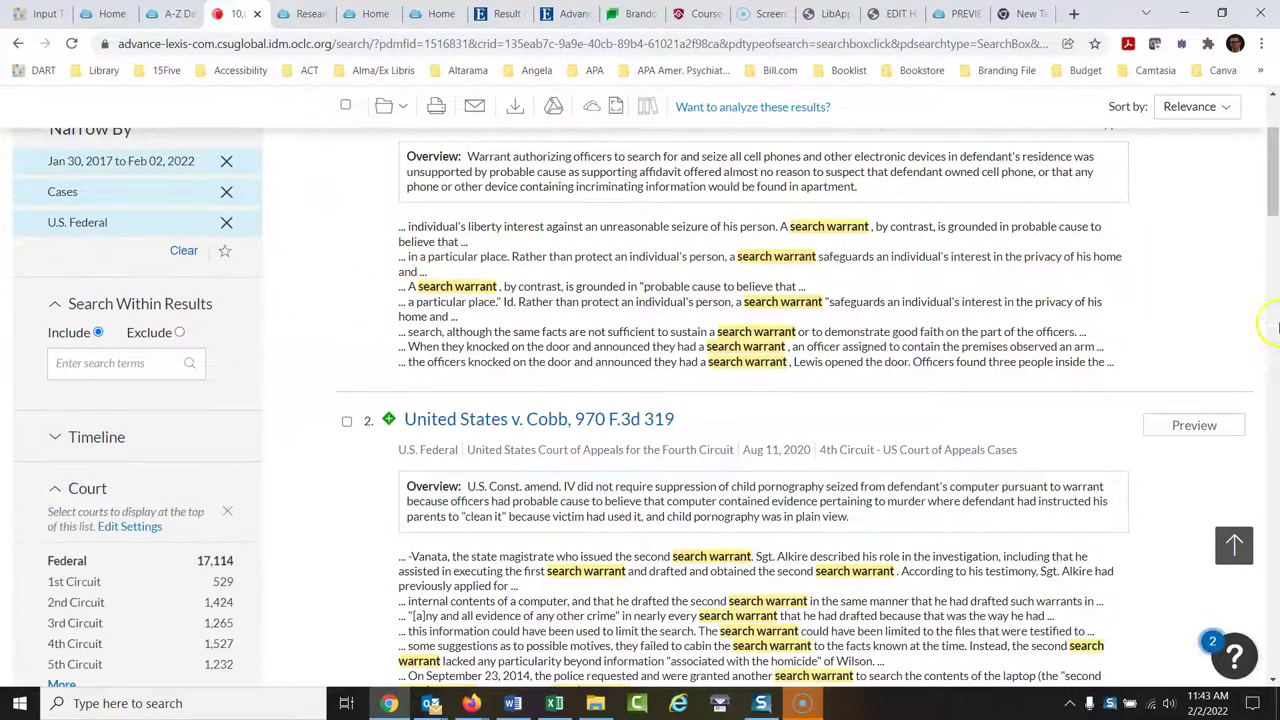
left_click_drag(1274, 158, 1274, 182)
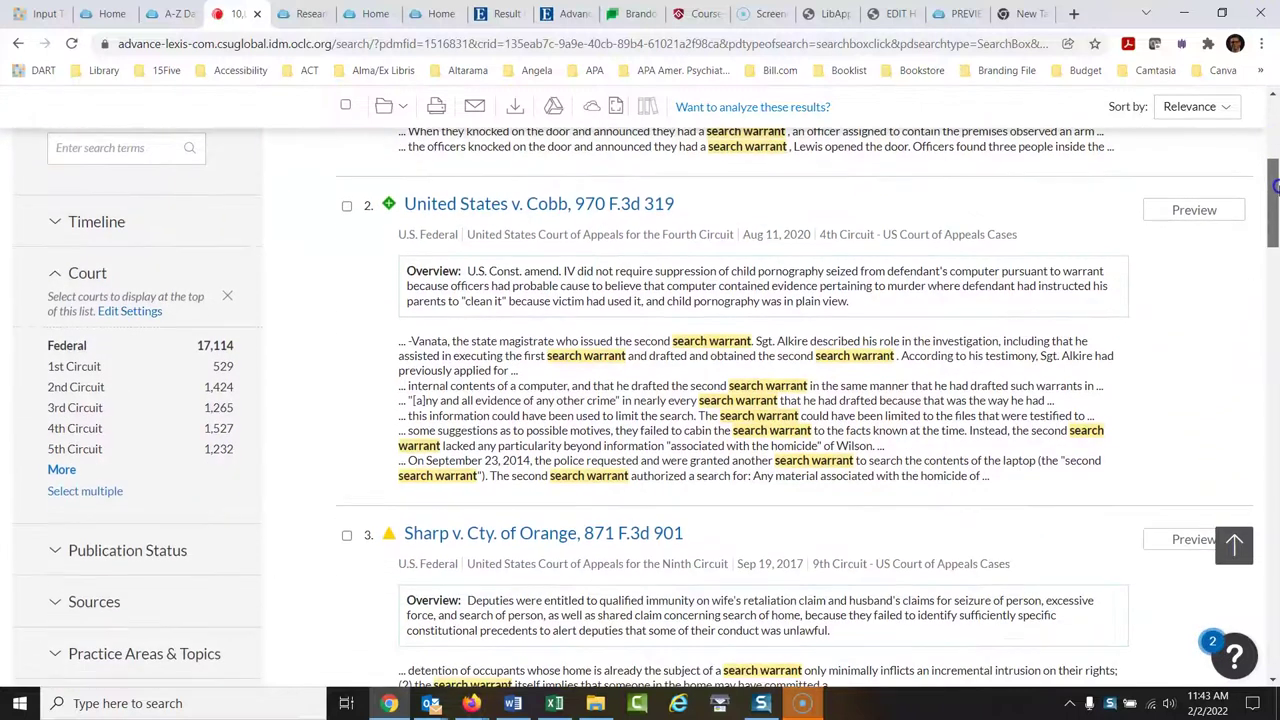
left_click(61, 469)
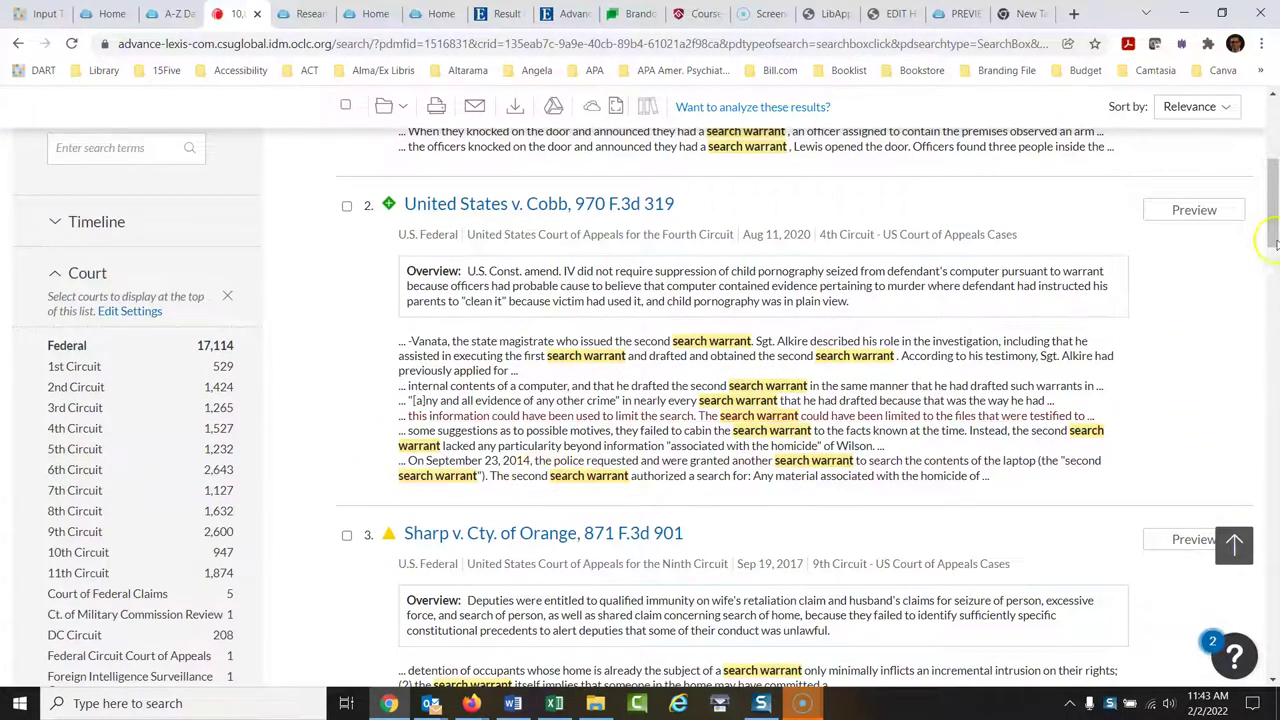
scroll(820, 296, "down", 2)
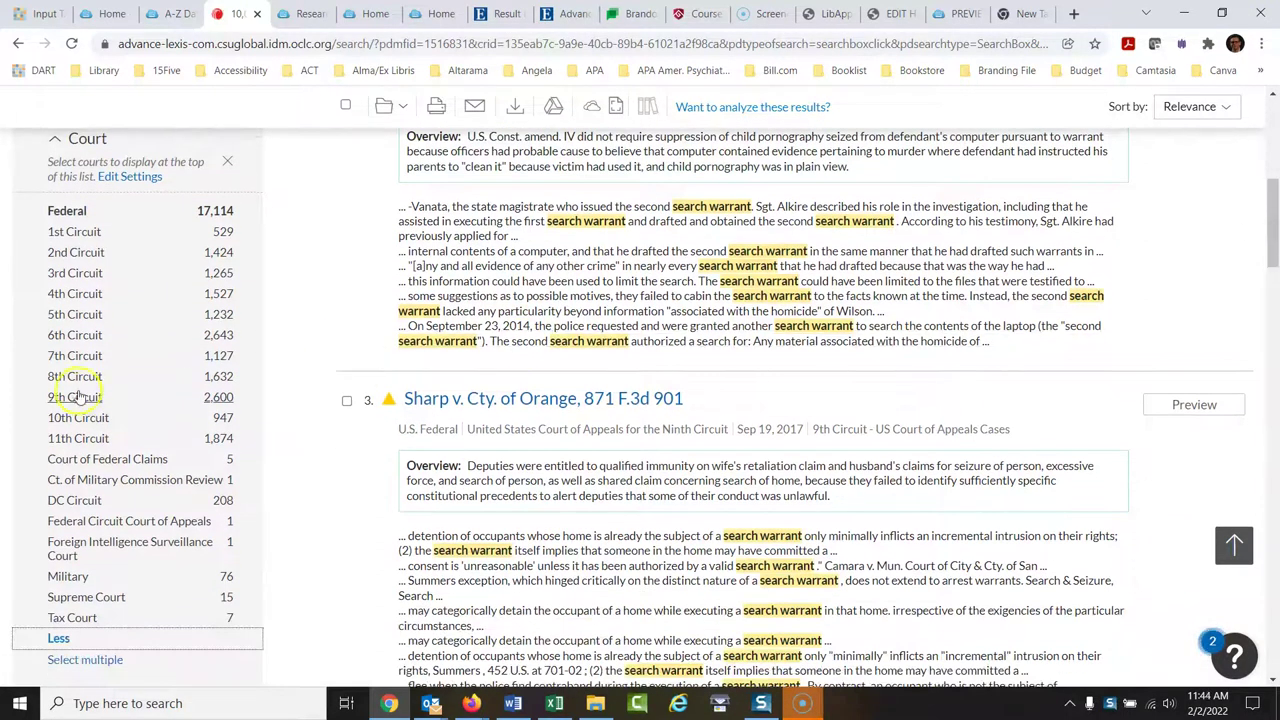
left_click(76, 398)
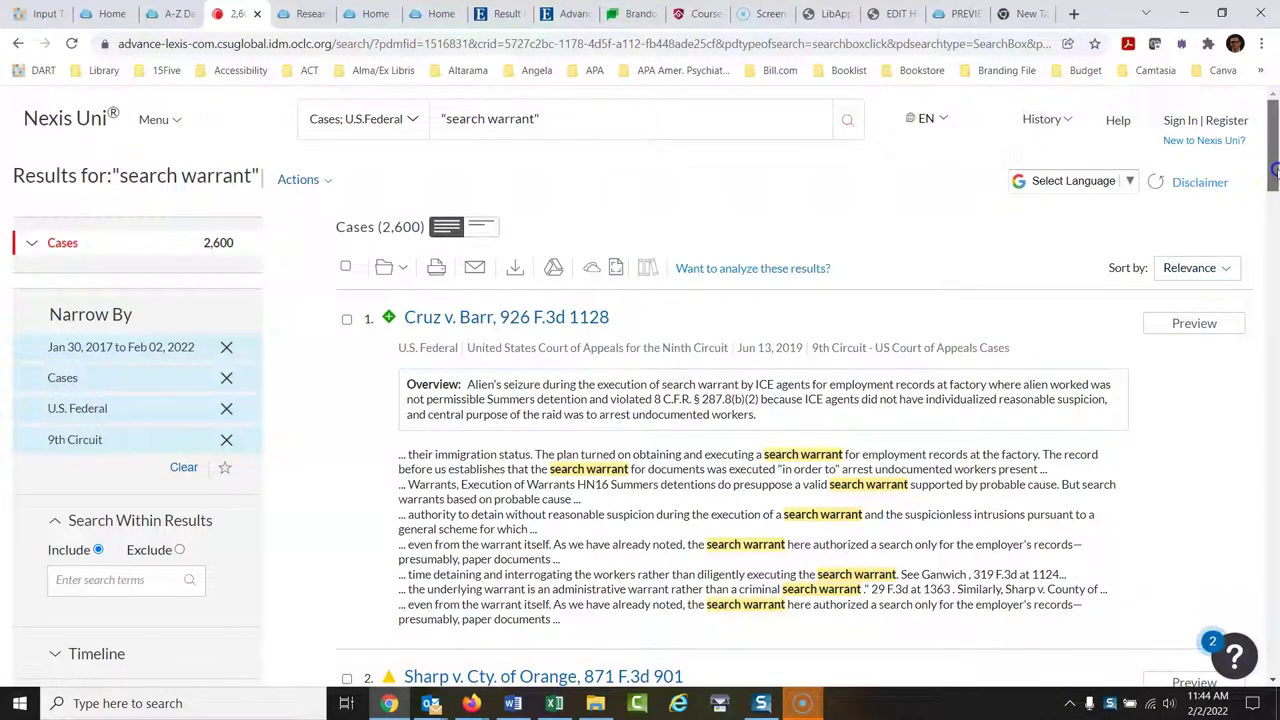
Move the Timeline start to Jan 30, 2021, leaving 471 9th Circuit cases.
left_click_drag(1275, 170, 1276, 213)
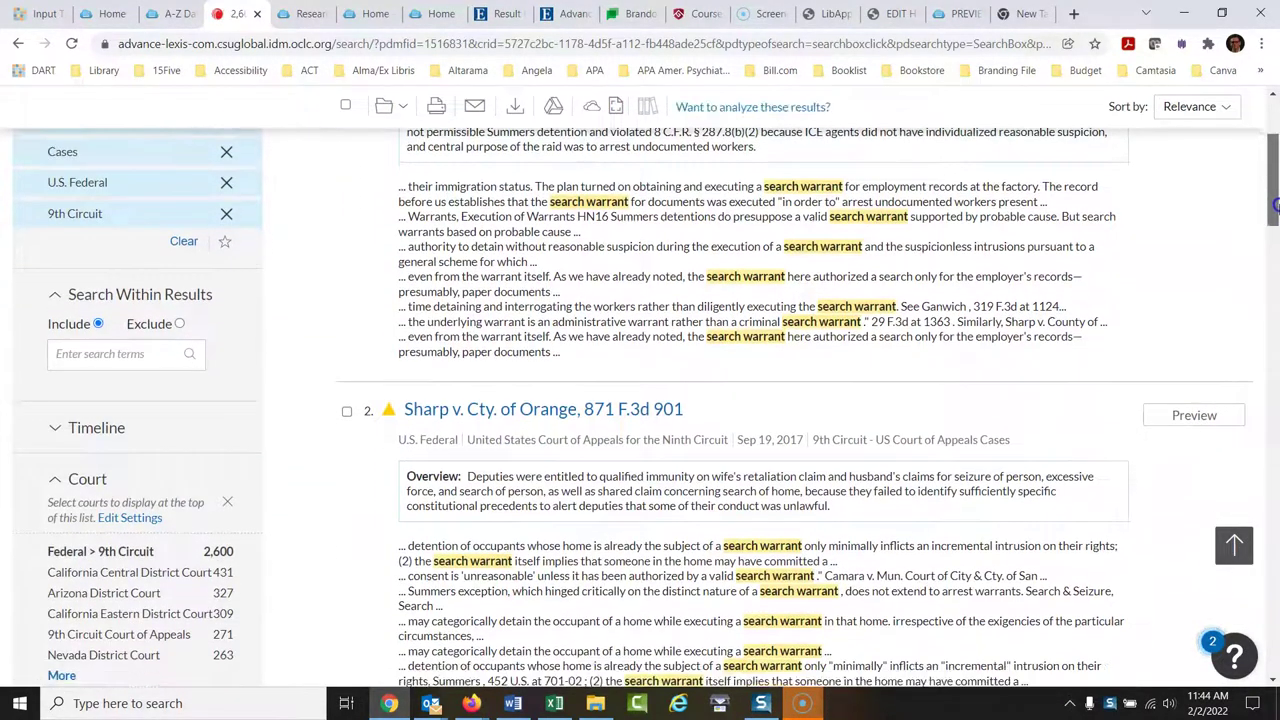
left_click(100, 437)
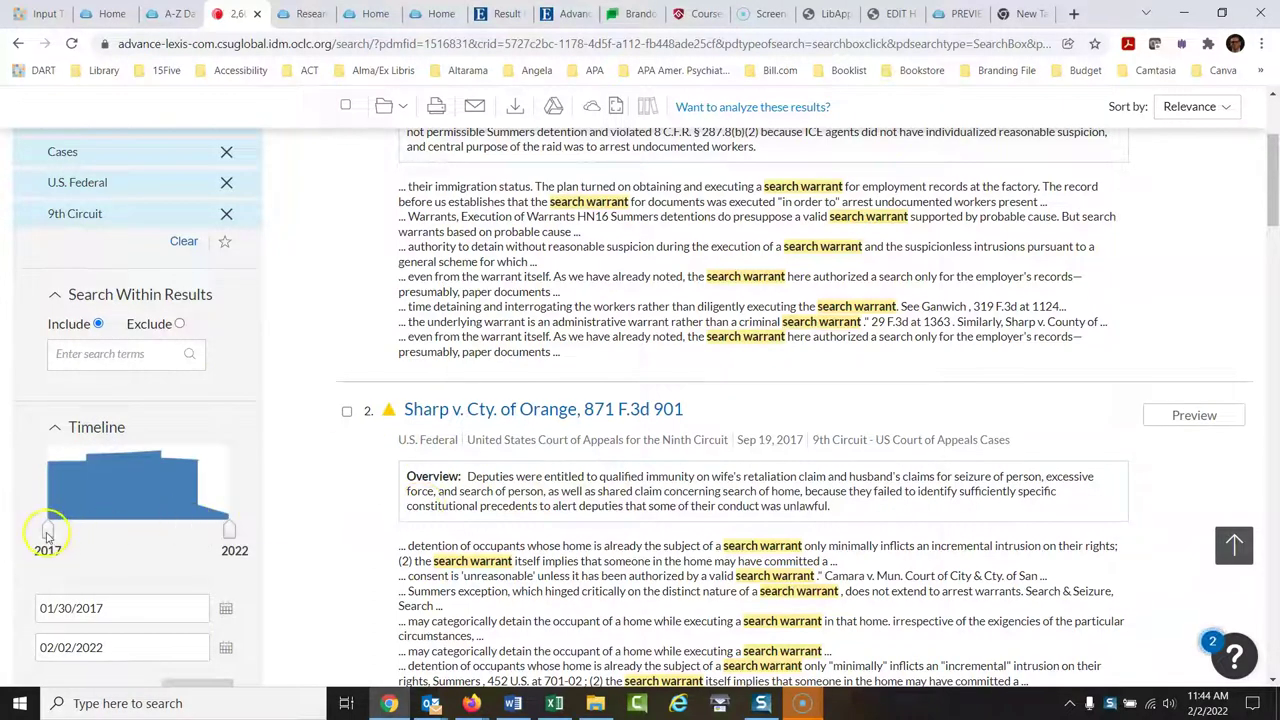
left_click_drag(48, 532, 182, 535)
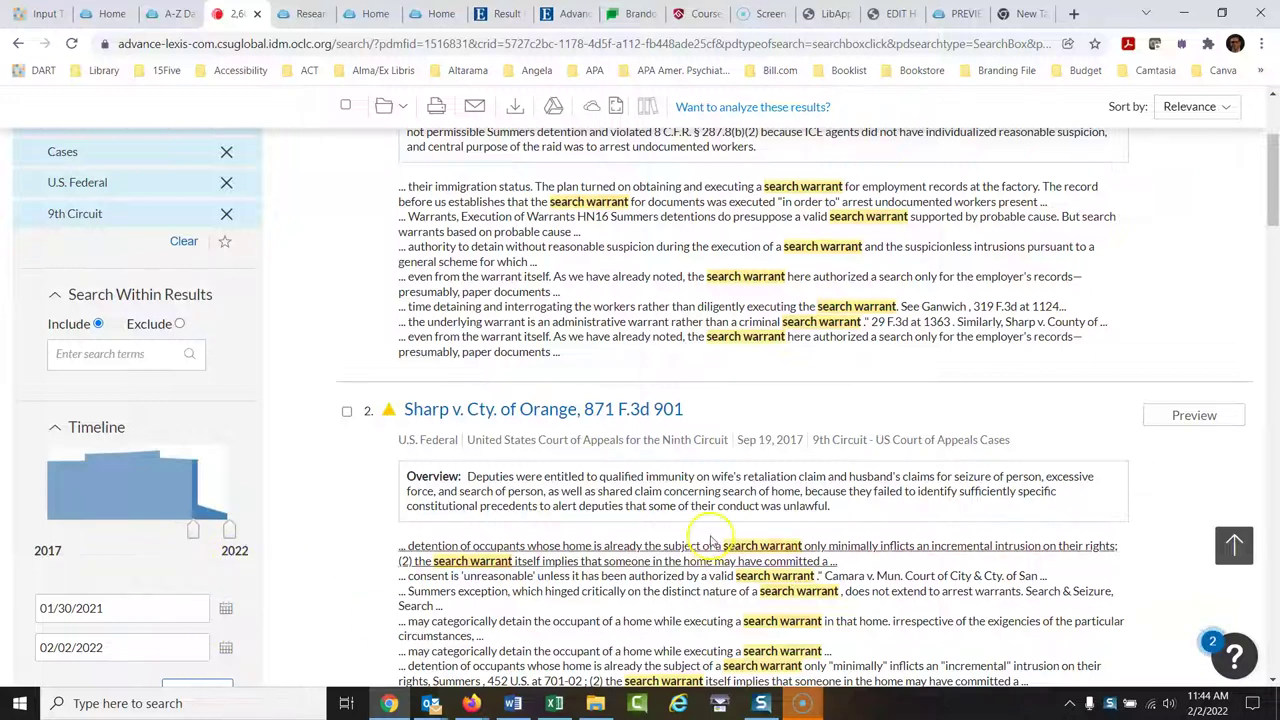
scroll(1270, 253, "down", 2)
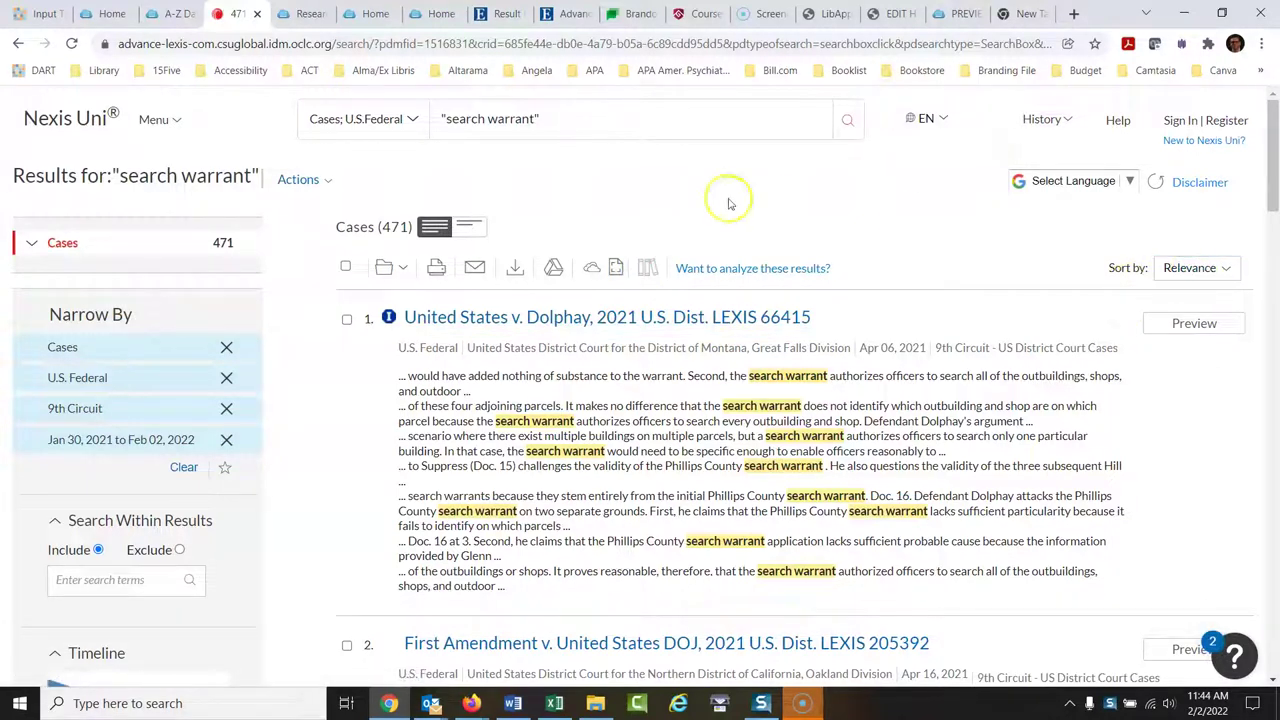
Back on the Nexis Uni start page, set up a State Cases search limited to Colorado.
left_click(74, 128)
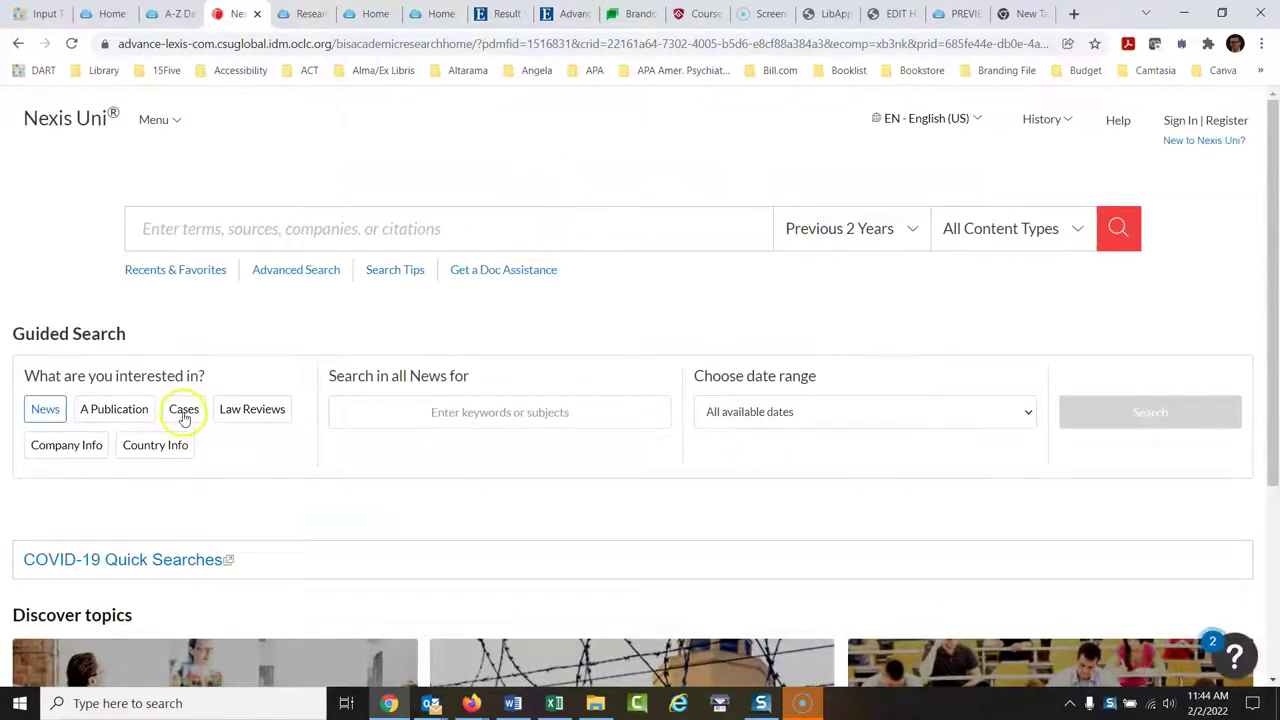
left_click(184, 418)
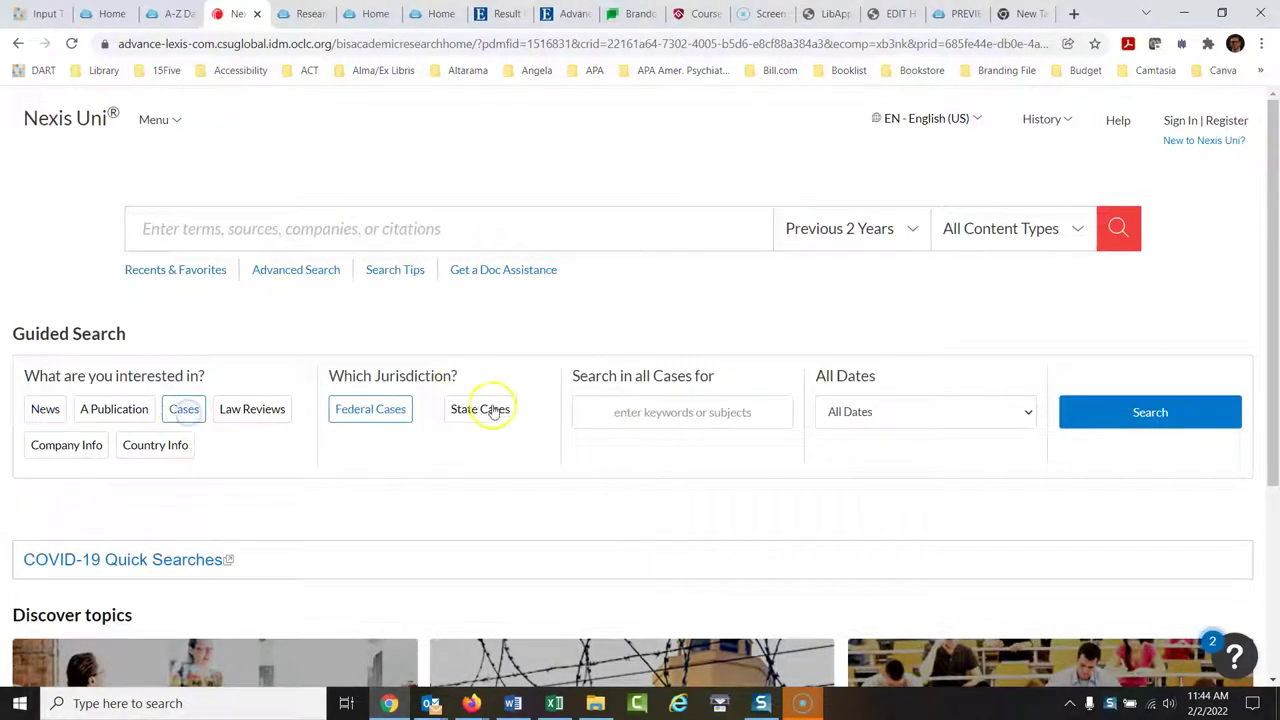
left_click(497, 413)
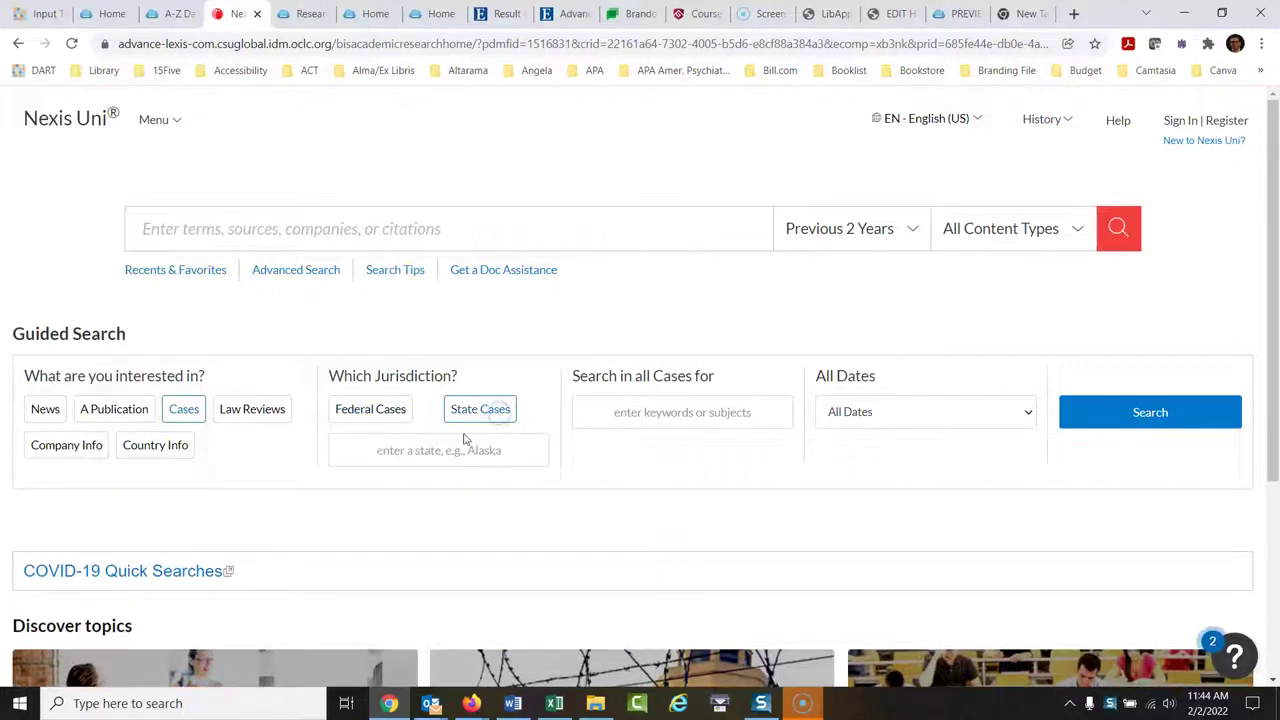
left_click(443, 450)
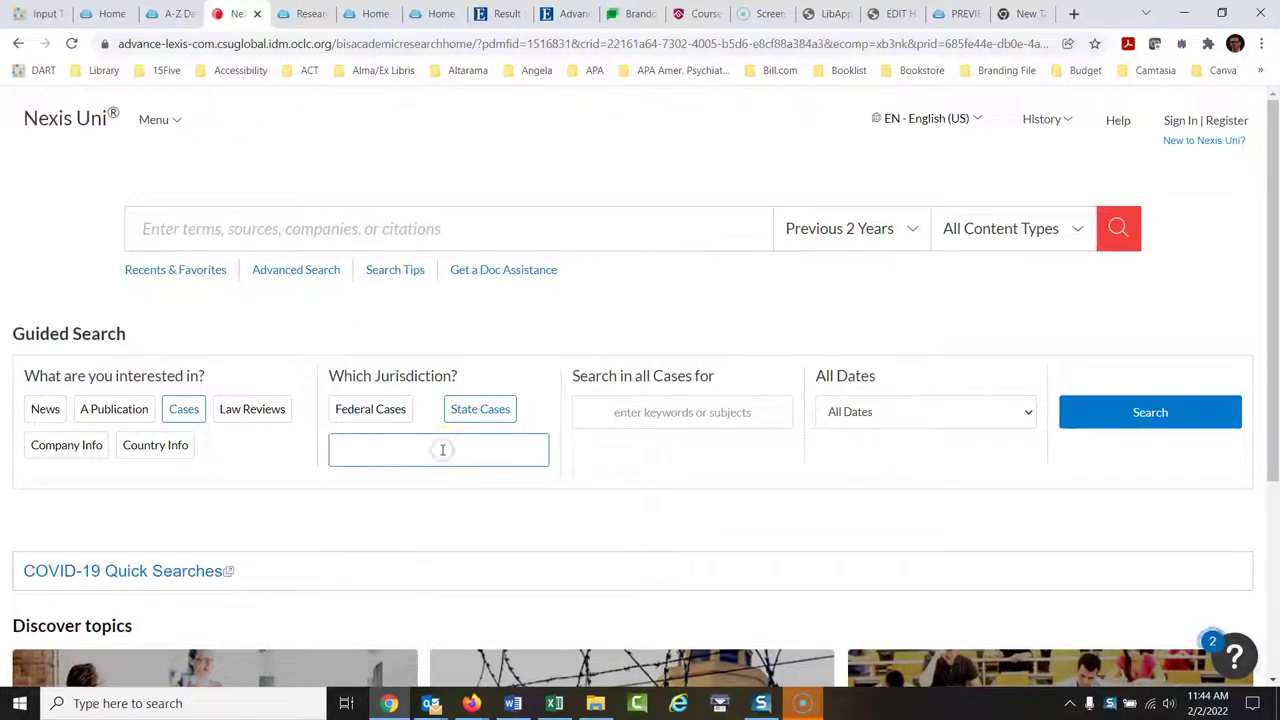
type("colo")
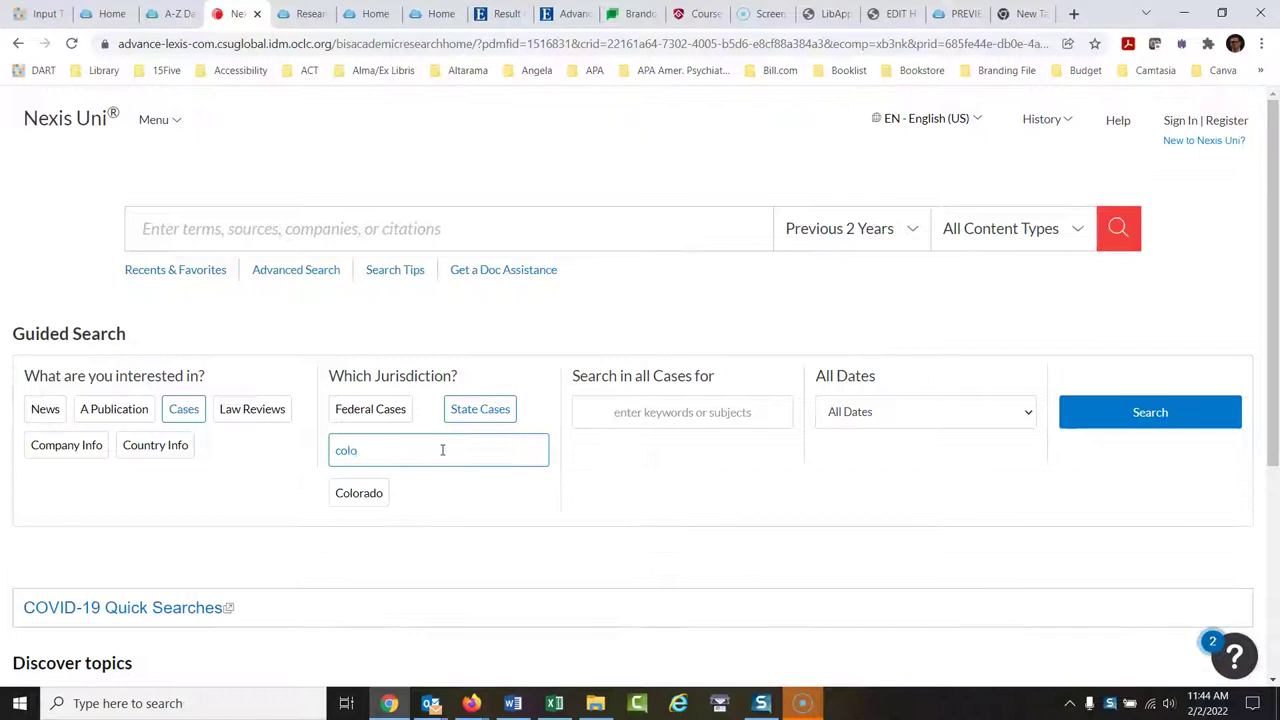
left_click(358, 492)
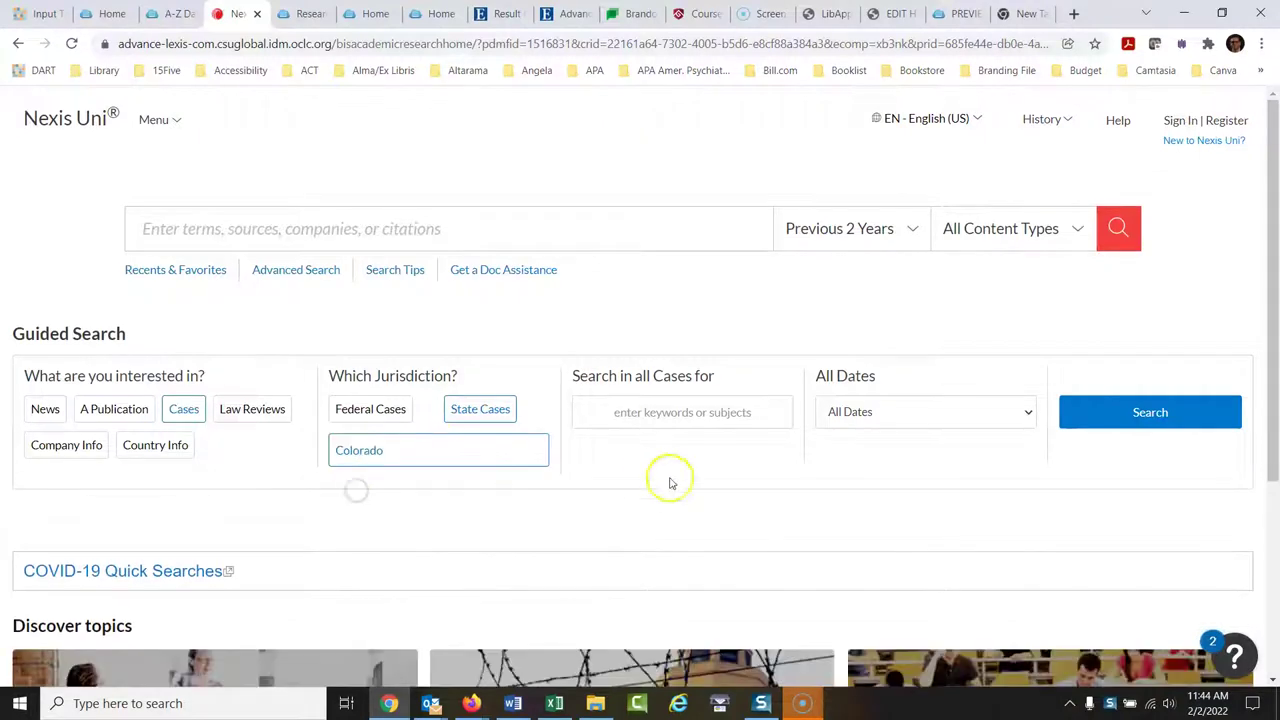
Search Colorado cases for "search warrant" over Five Years, yielding 58 results.
left_click(715, 415)
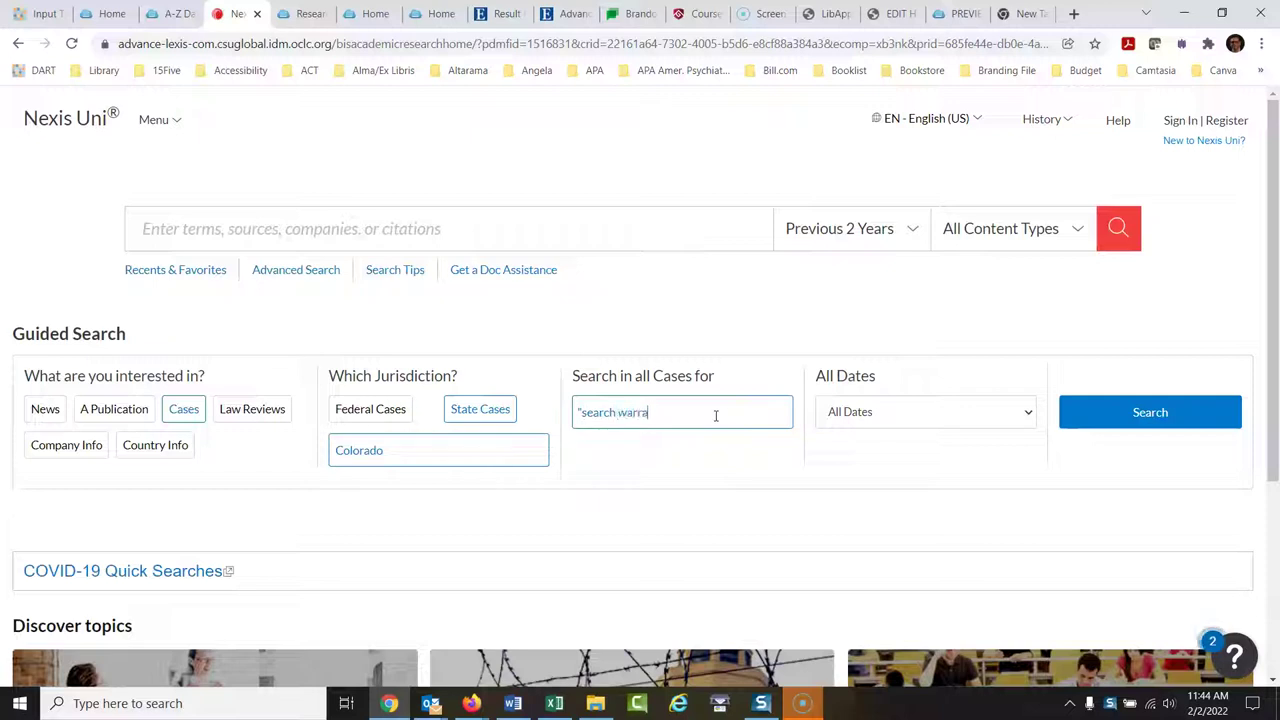
left_click(1030, 414)
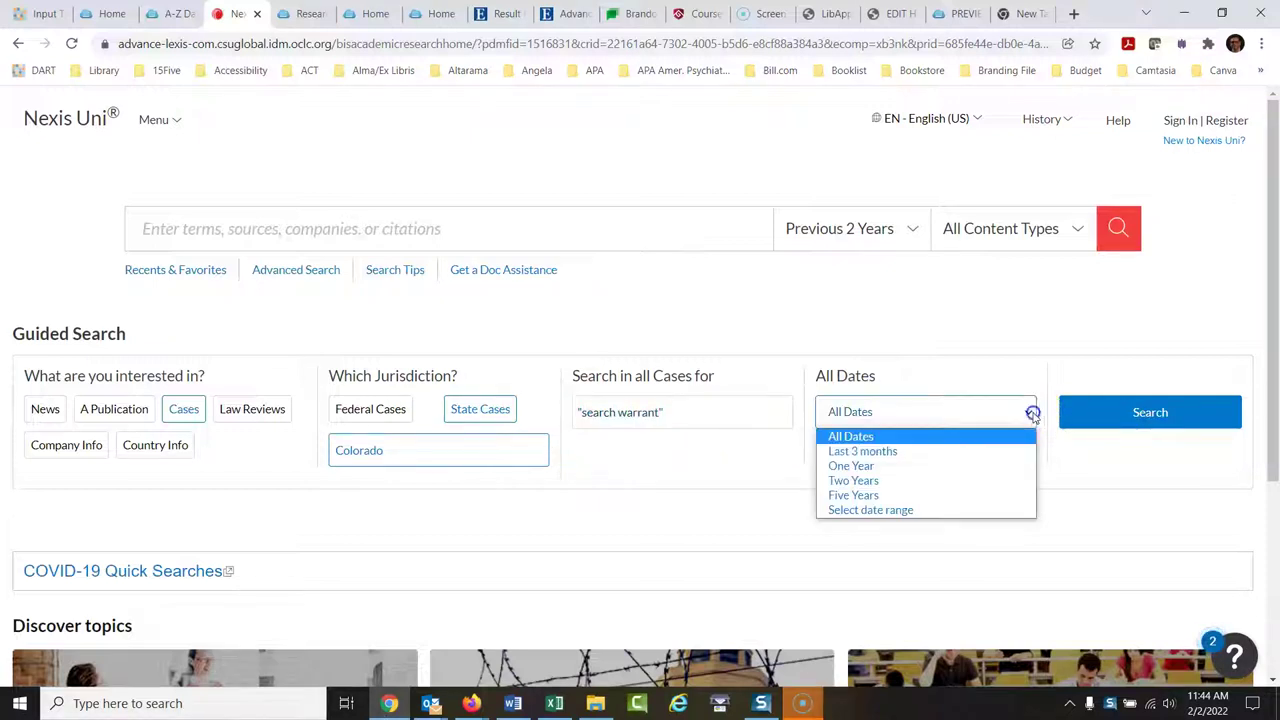
left_click(877, 496)
left_click(1148, 416)
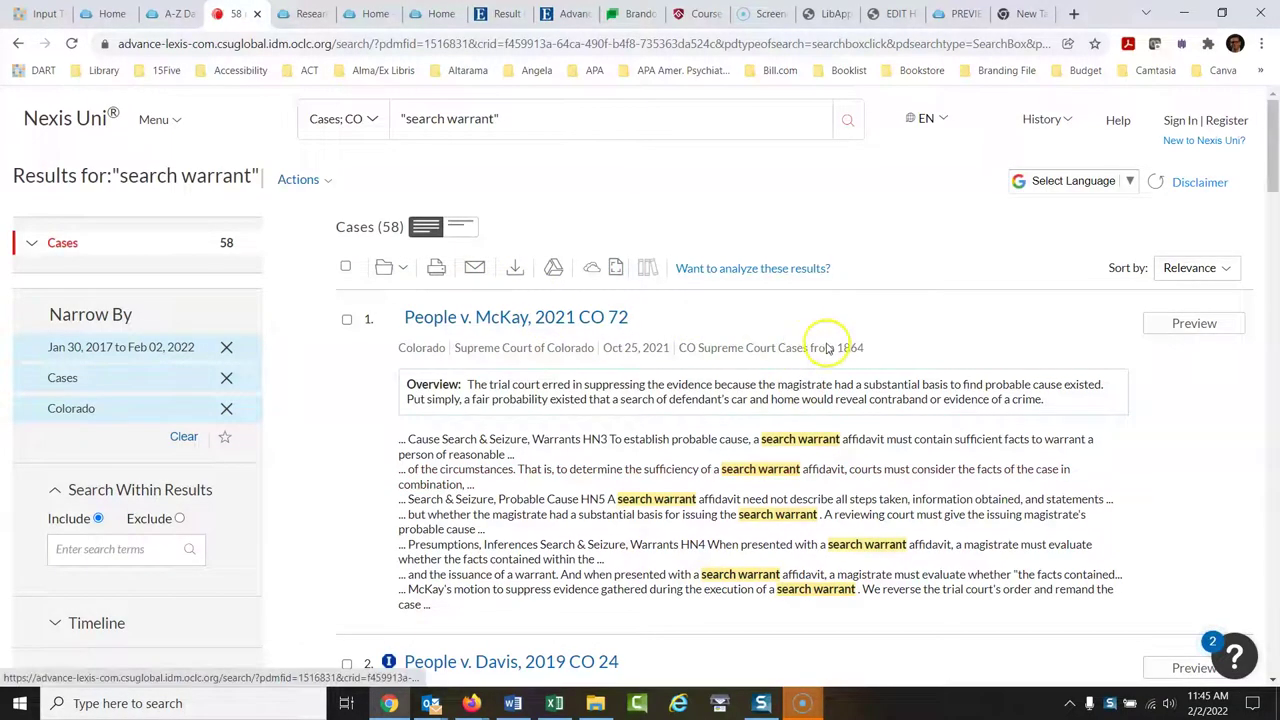
Move the Colorado results' Timeline start to 2020, leaving 24 cases.
left_click_drag(1273, 160, 1274, 180)
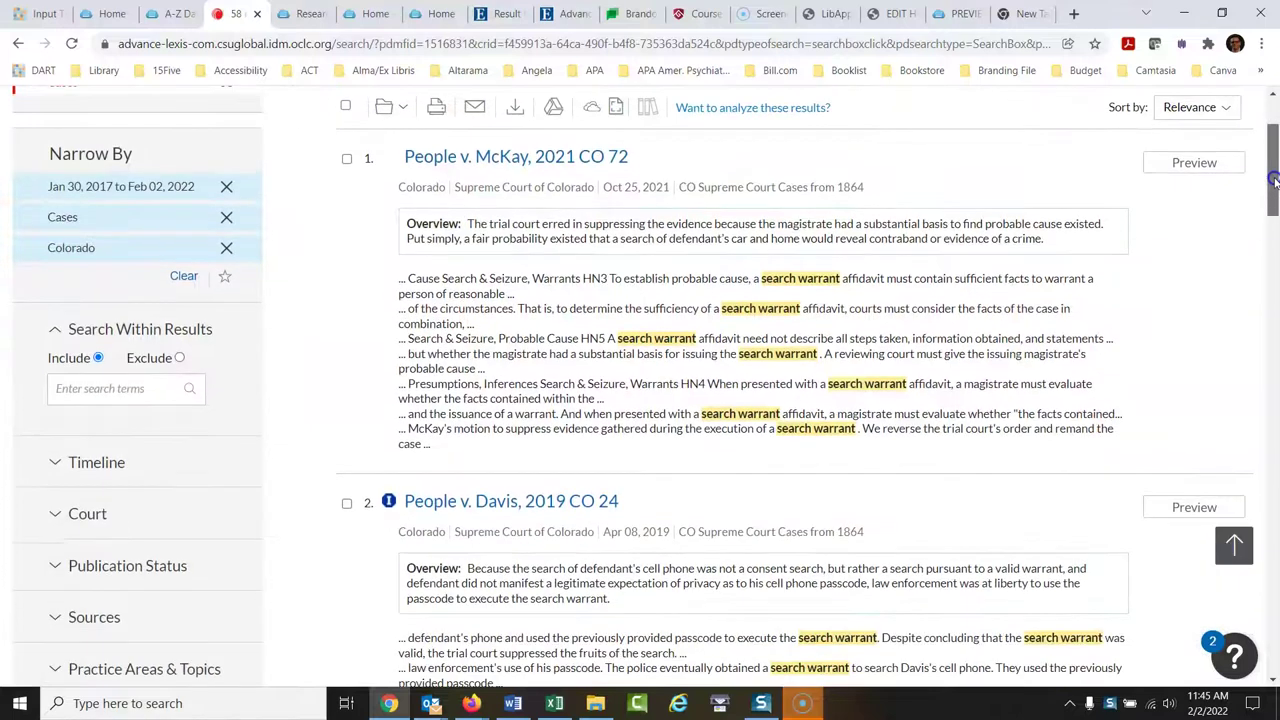
left_click(93, 466)
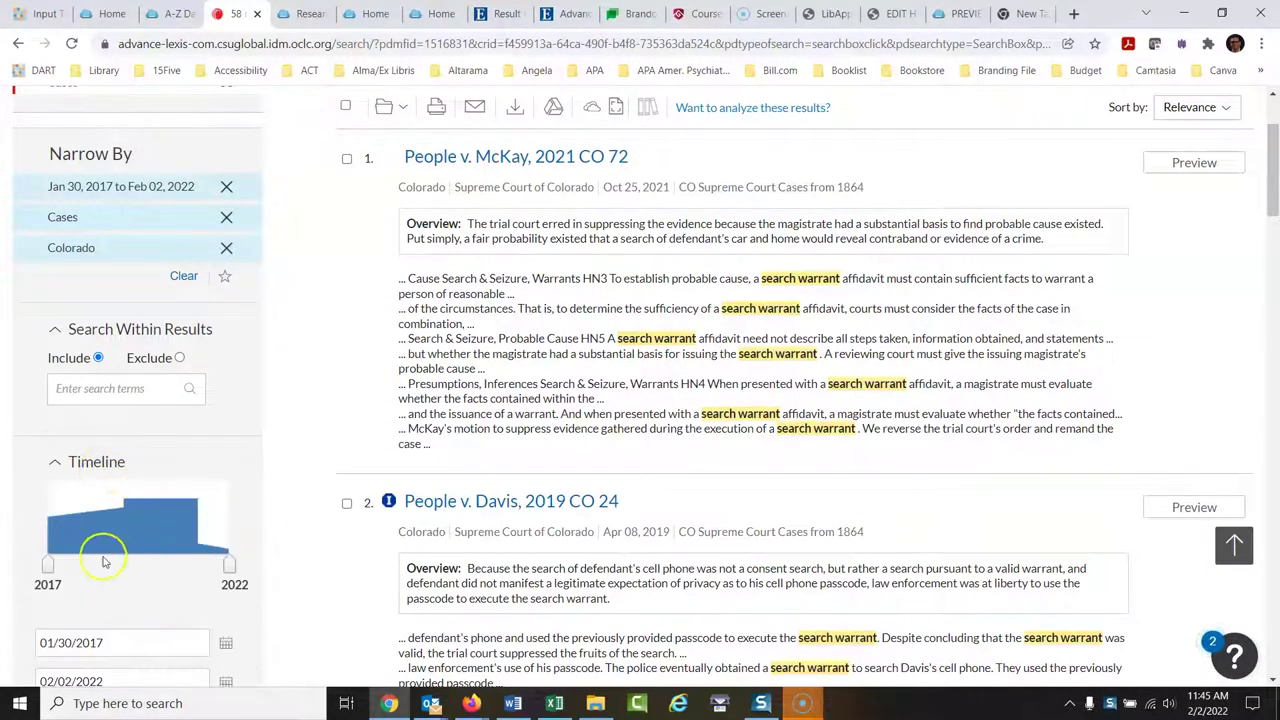
left_click_drag(79, 567, 145, 566)
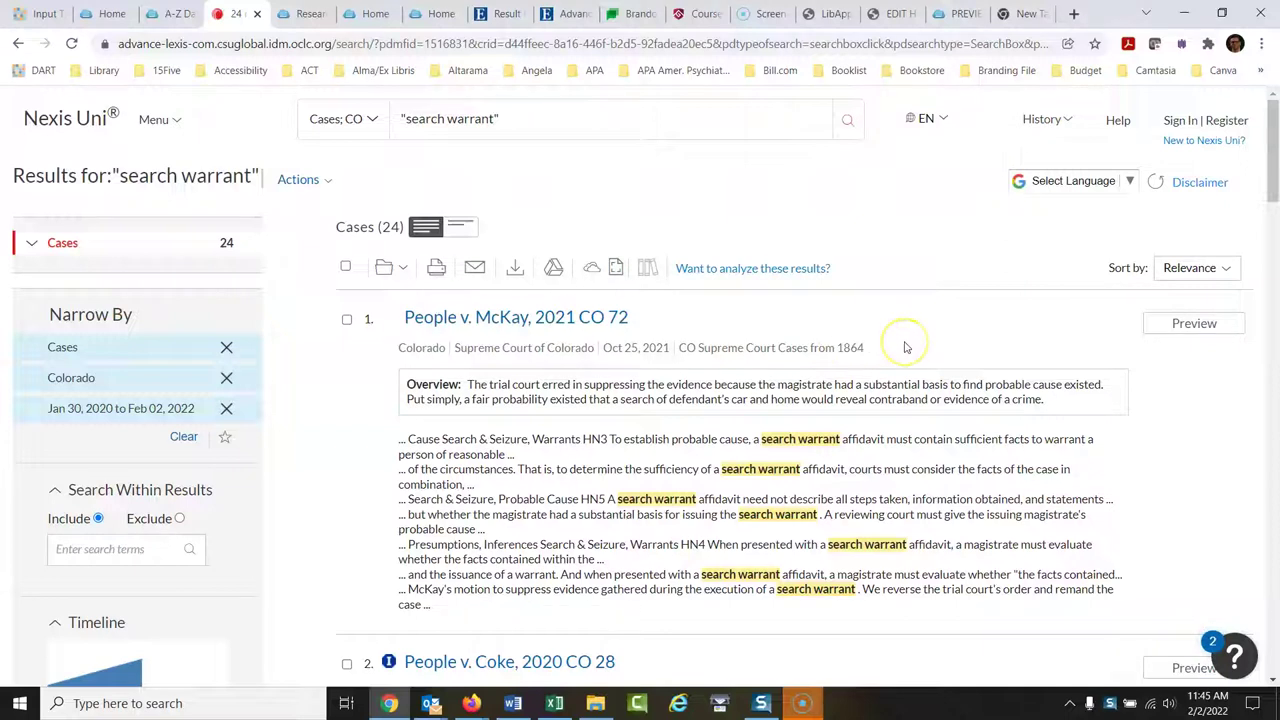
left_click(1275, 173)
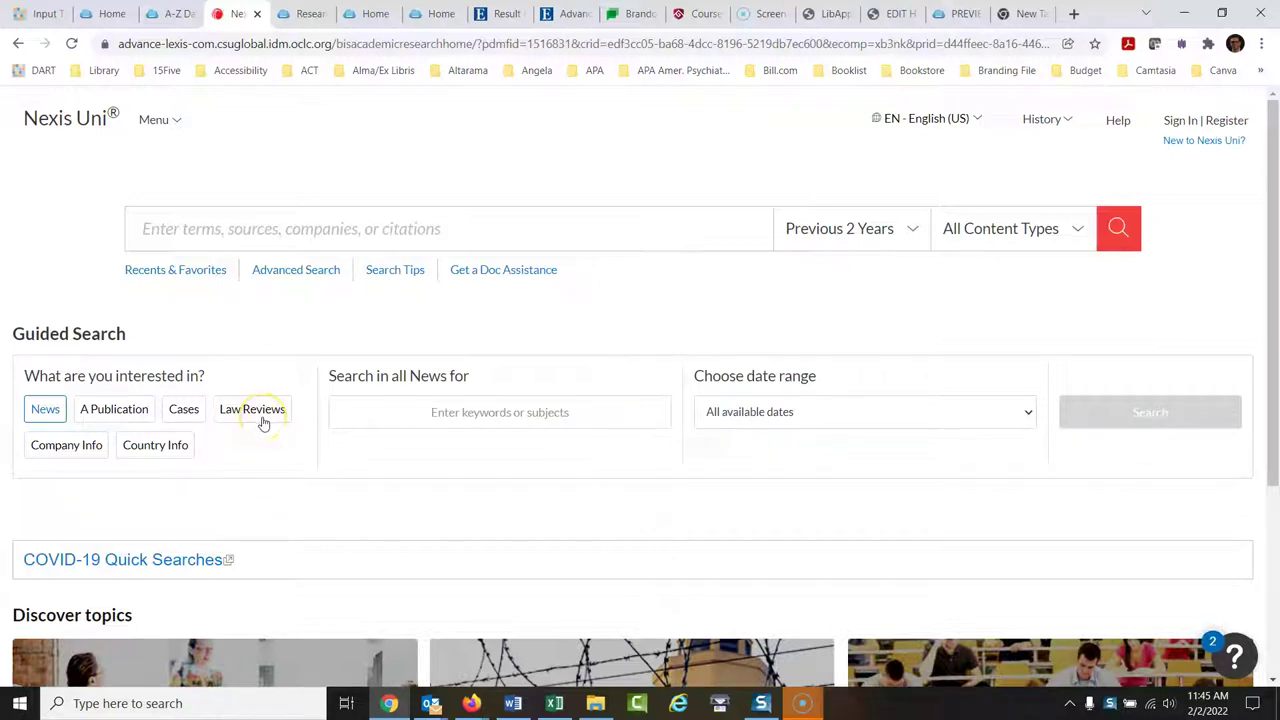
Search Law Reviews for "search warrant" with the Just the latest date range, returning 10,000+ results.
left_click(258, 418)
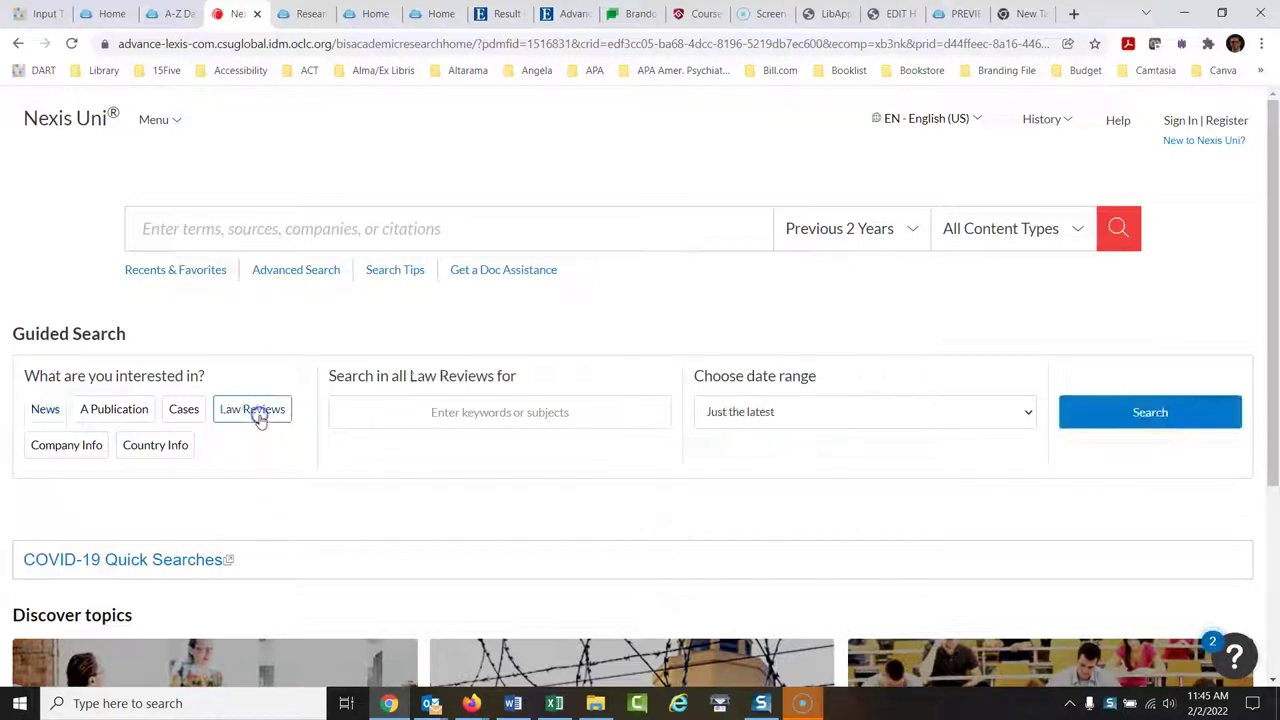
left_click(392, 416)
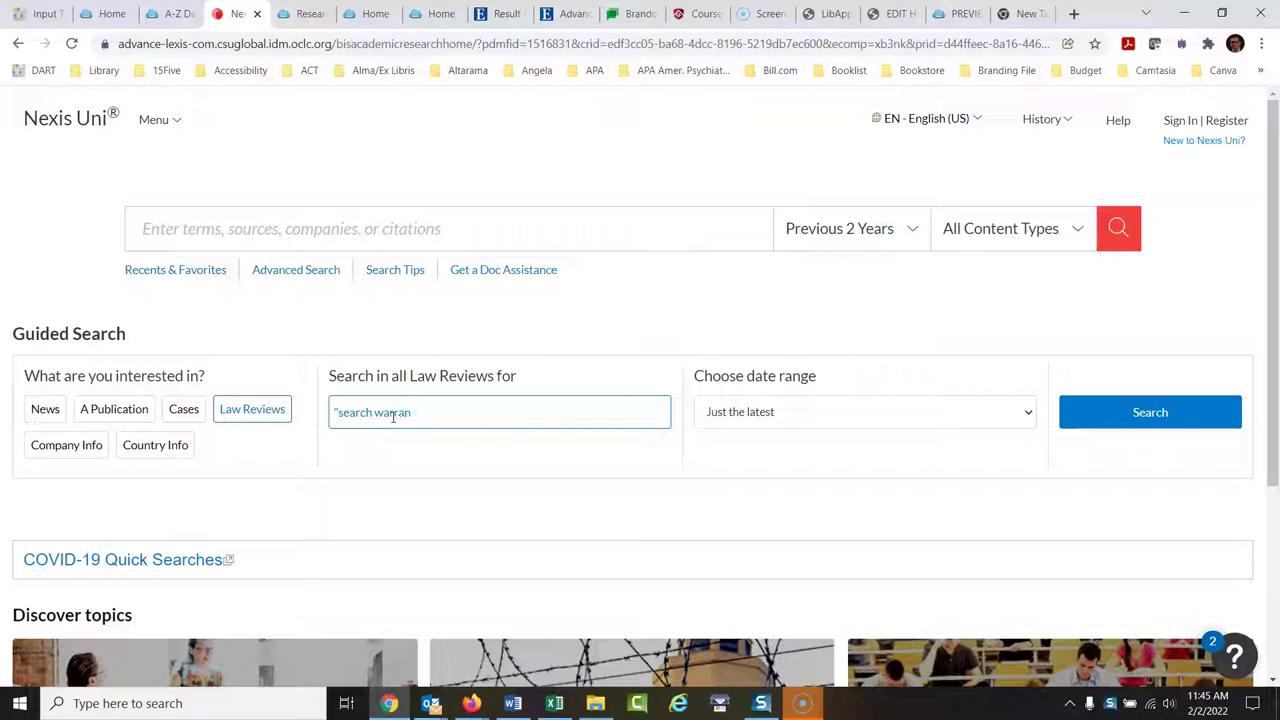
left_click(1030, 416)
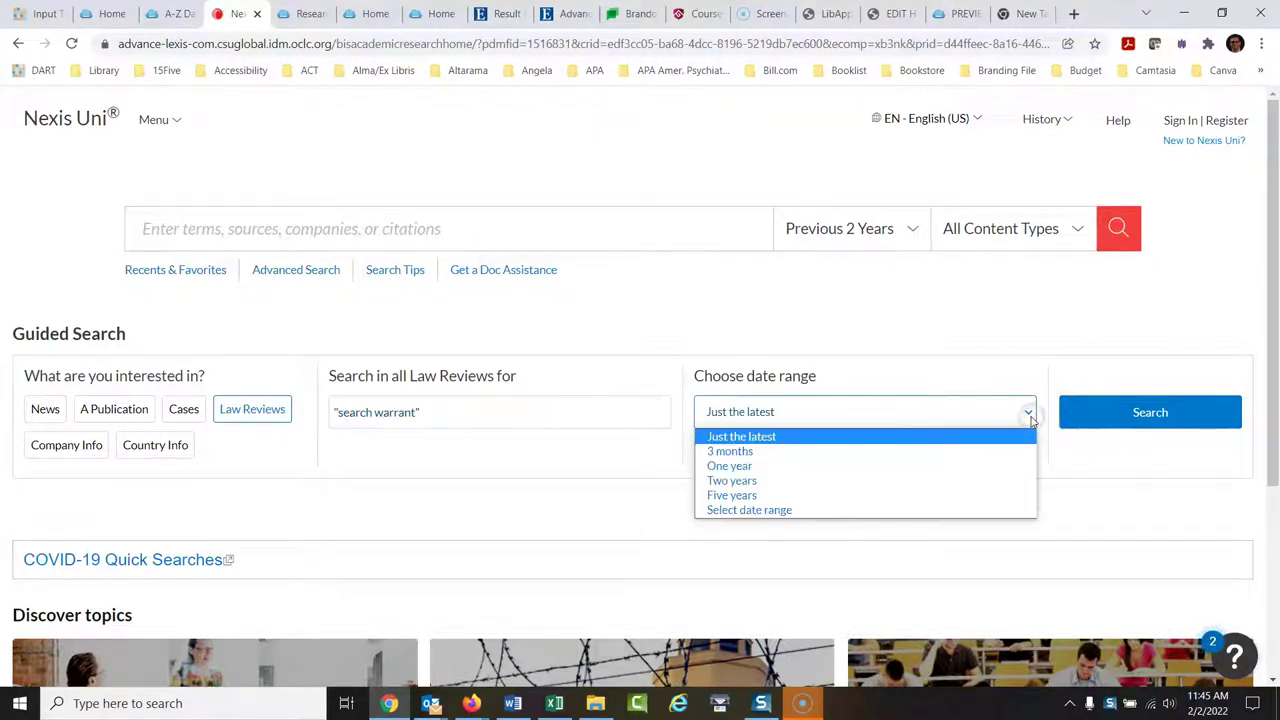
left_click(1031, 418)
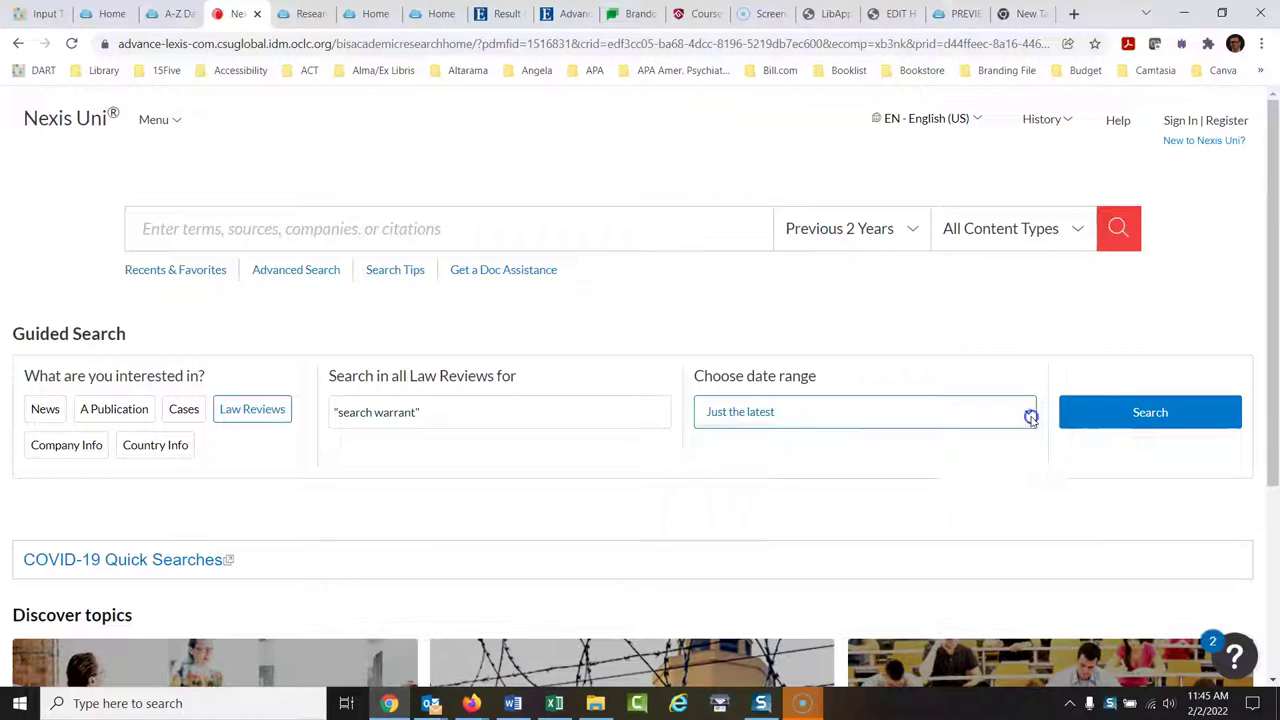
left_click(1162, 412)
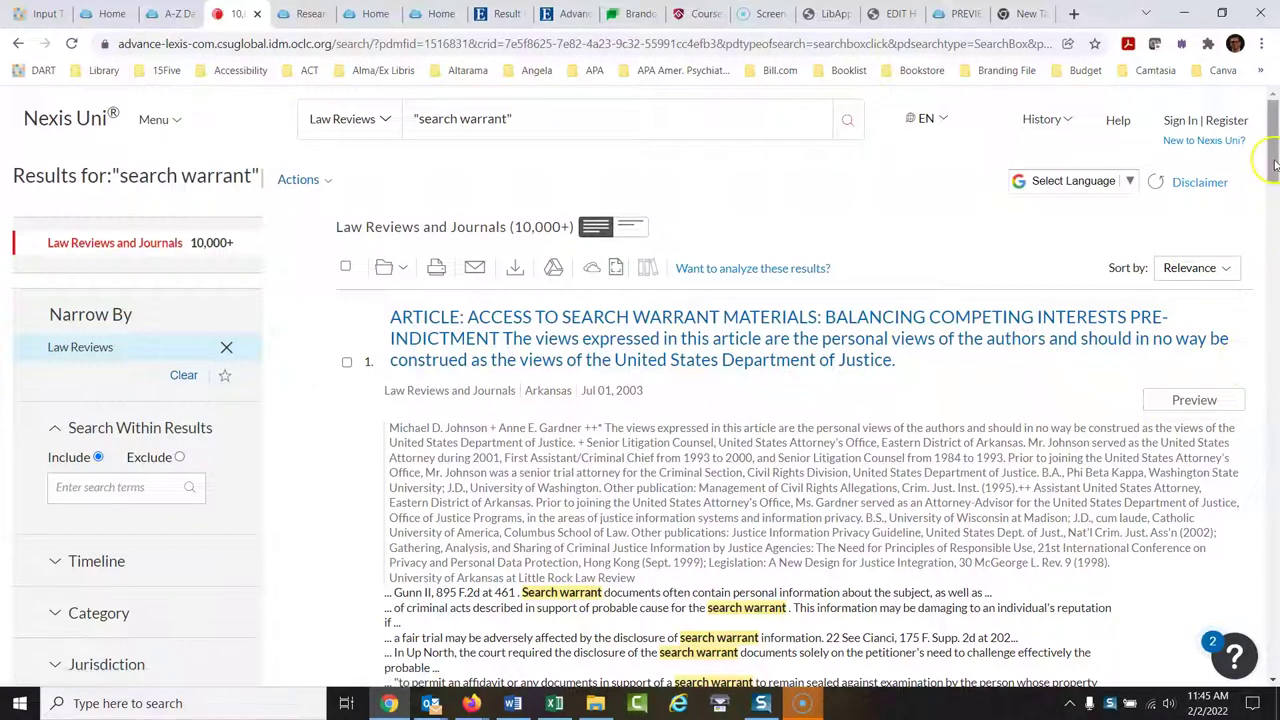
Apply a Timeline start around 2013, leaving 4,565 law review results through 2022.
left_click_drag(1274, 165, 1275, 180)
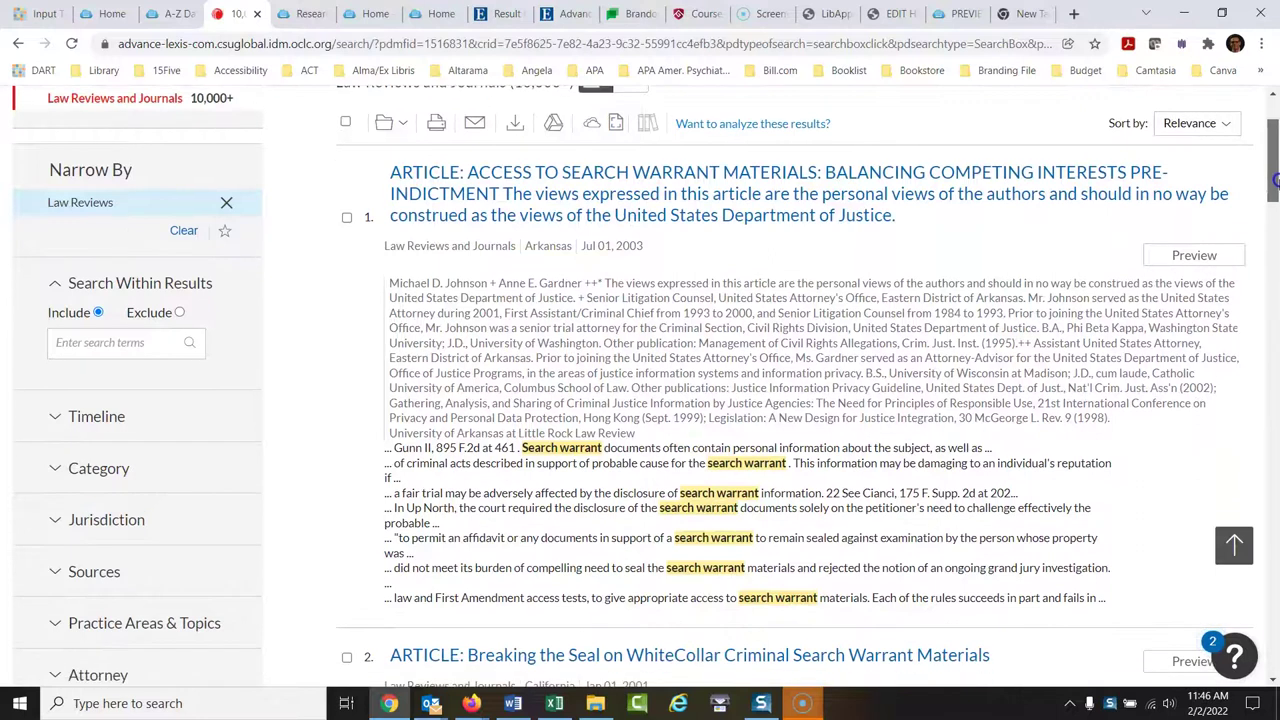
left_click(72, 419)
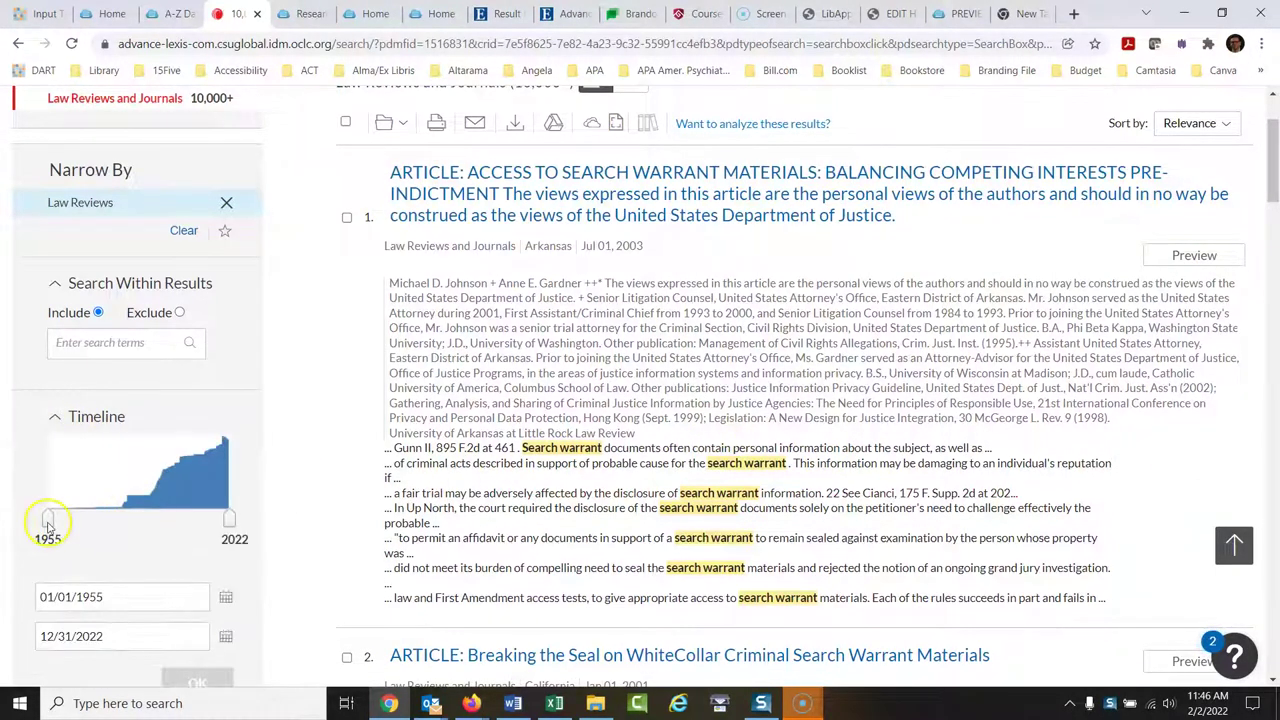
left_click_drag(47, 519, 204, 524)
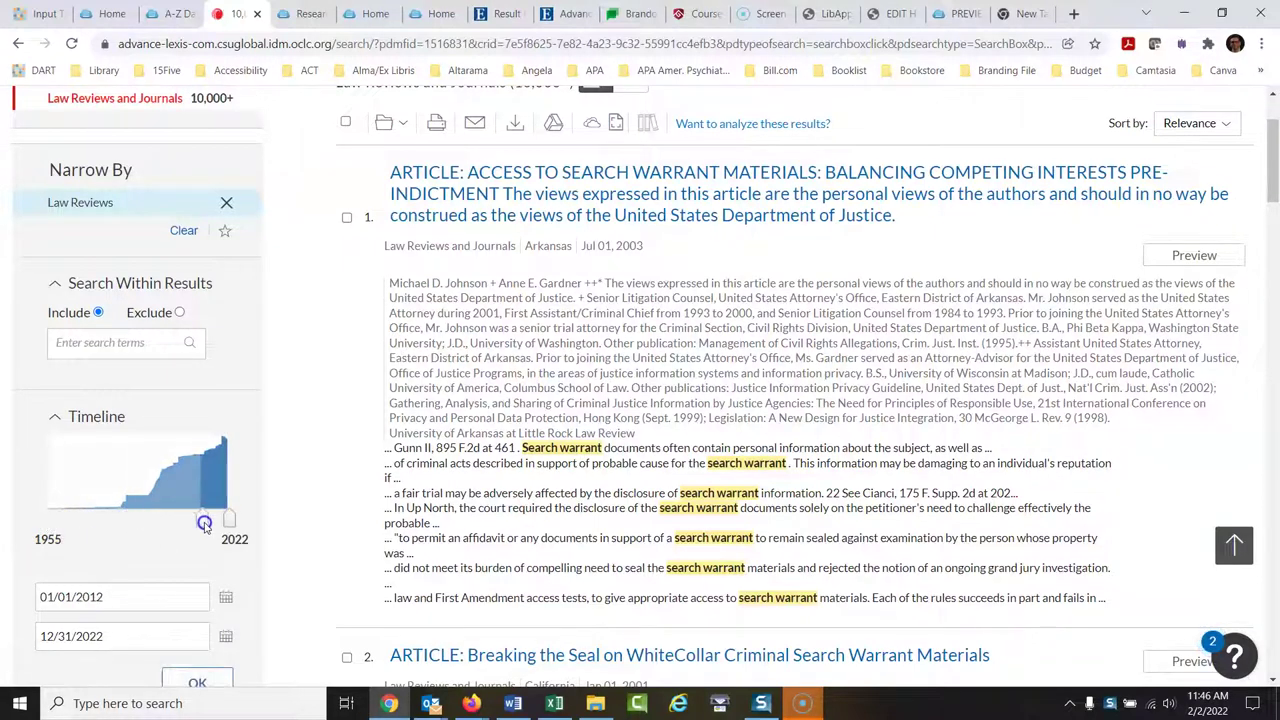
left_click(197, 682)
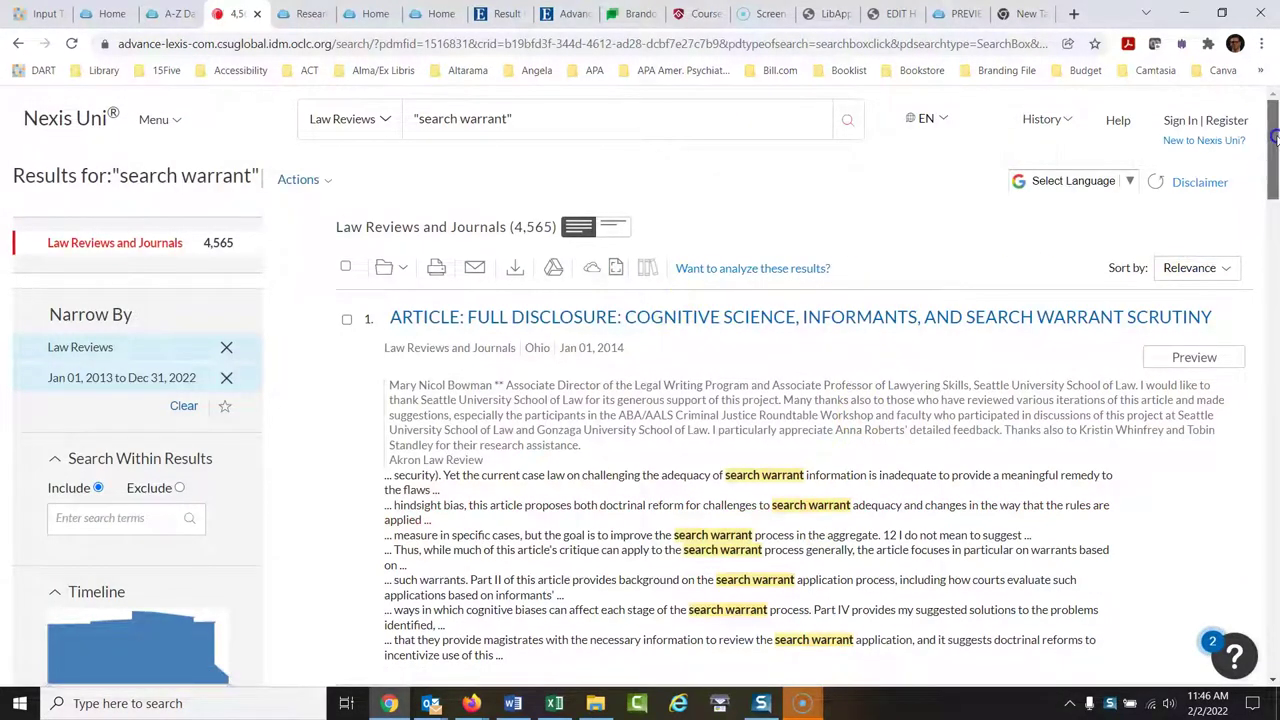
Move the Timeline start to 01/01/2020 and apply the 2020–2022 range.
scroll(1274, 165, "down", 2)
left_click_drag(1275, 160, 1274, 182)
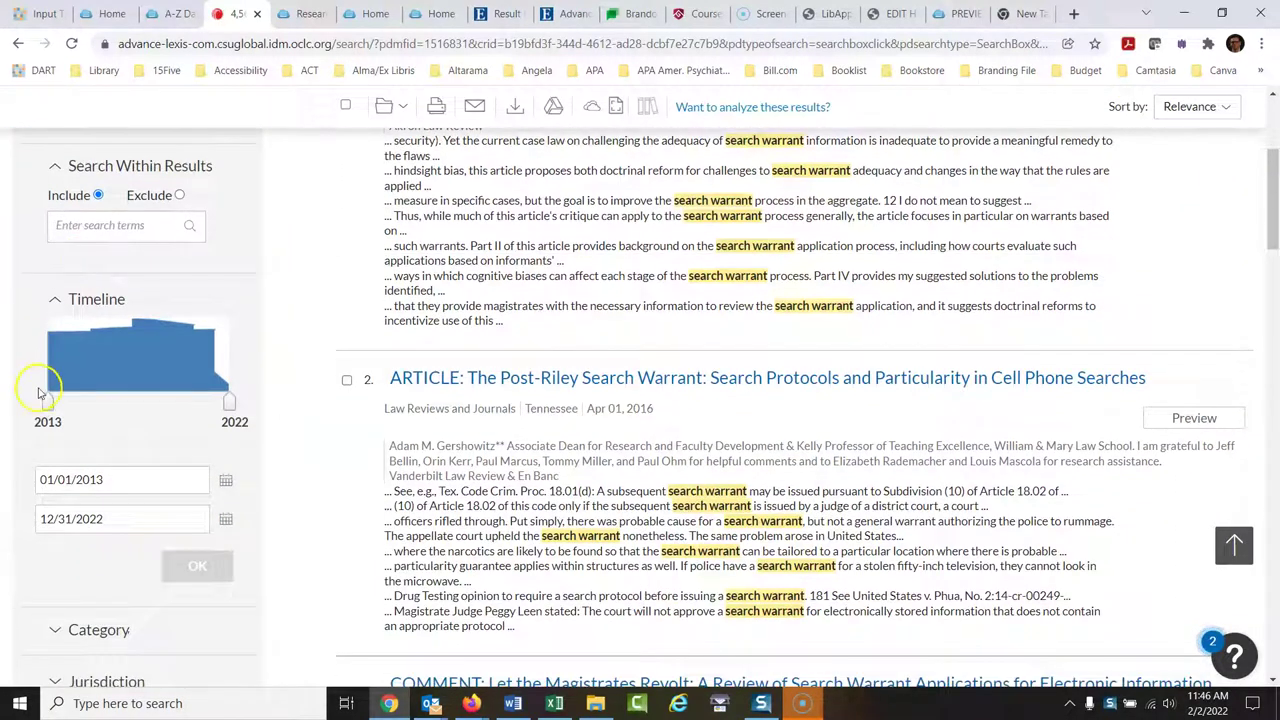
left_click_drag(46, 404, 193, 416)
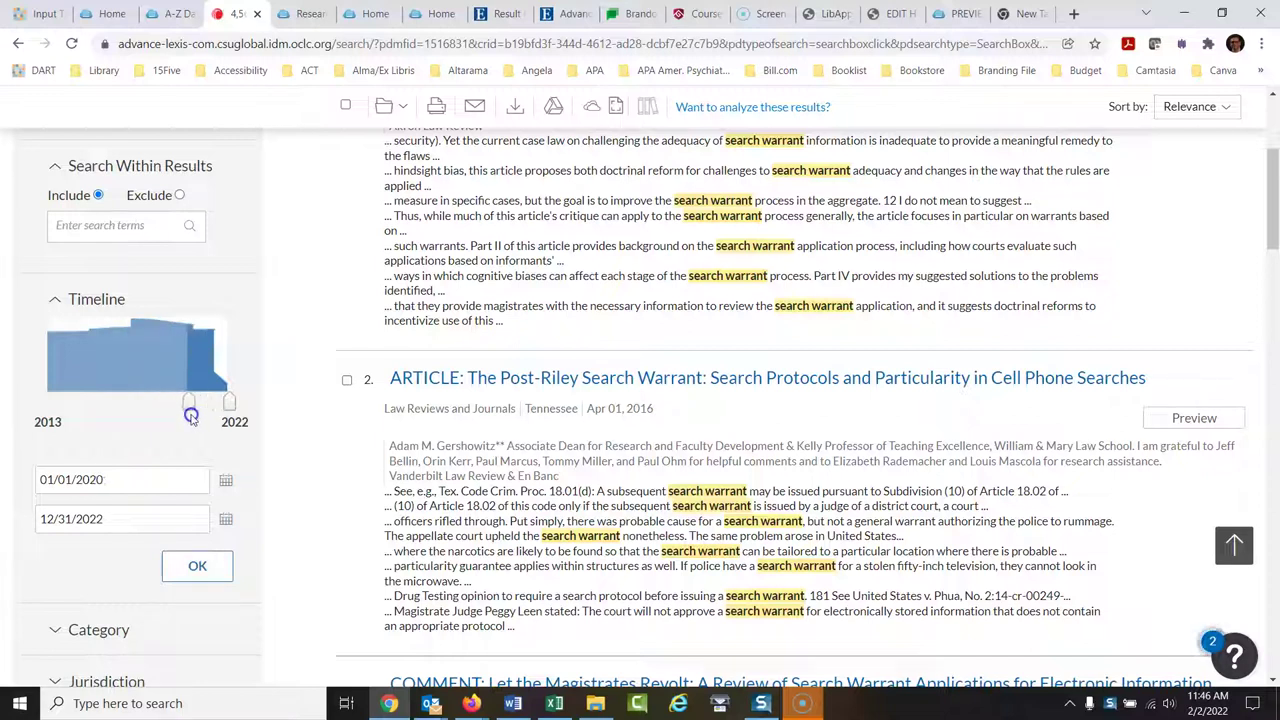
left_click(198, 566)
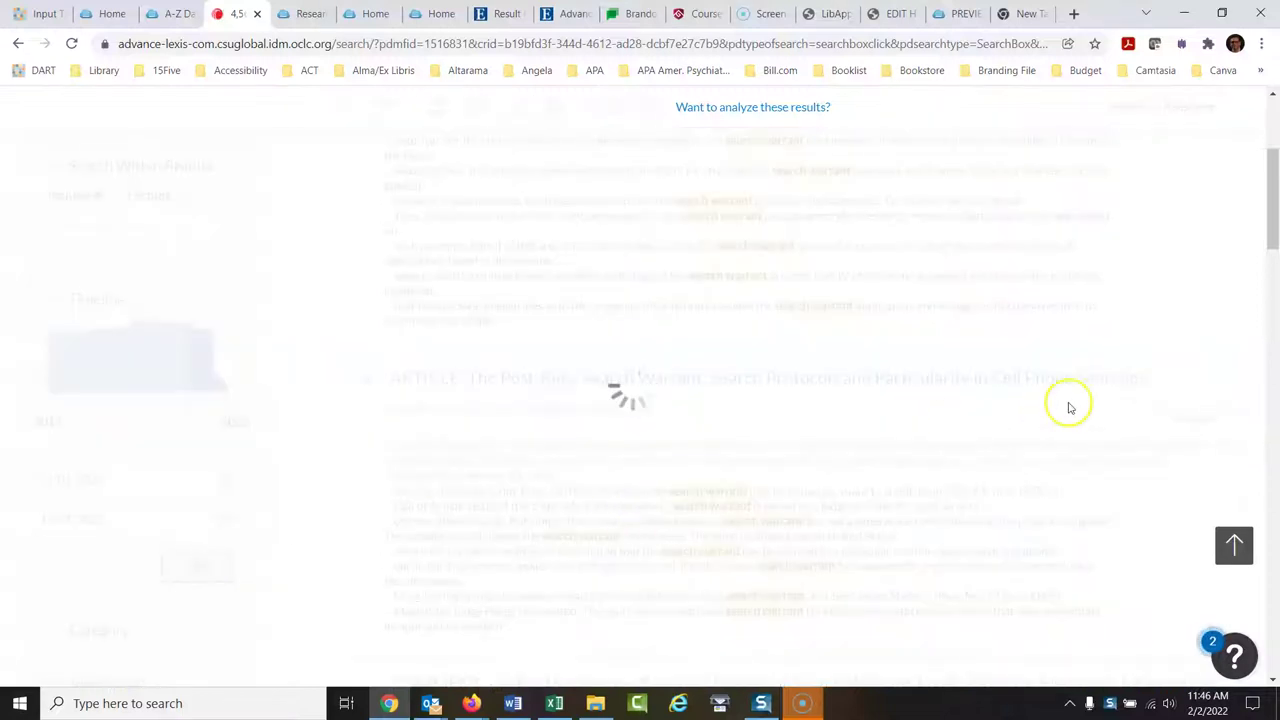